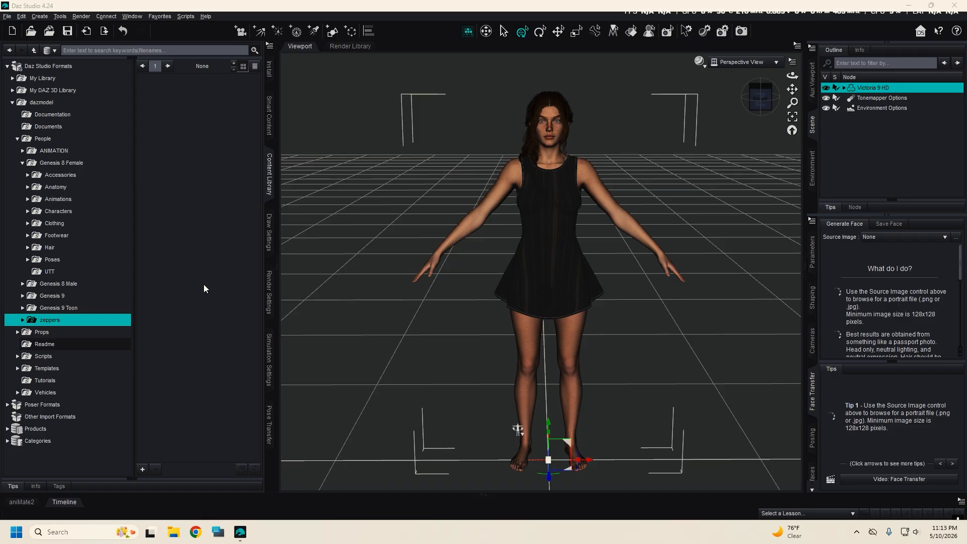
Step: Inspect the plugin DLL in the zip nested inside the desktop's G3G8G9 Pose Converter archive, and close the archive windows
click(908, 5)
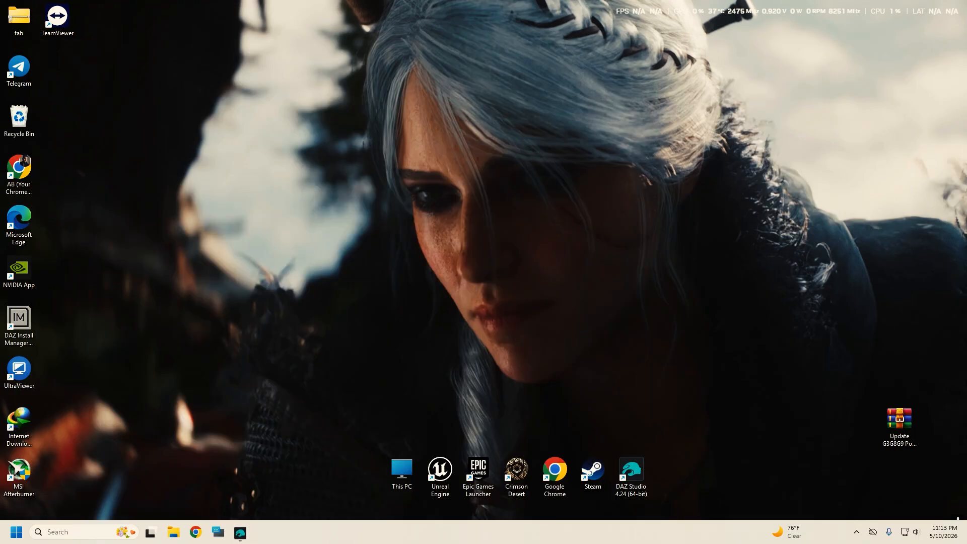
double_click(899, 422)
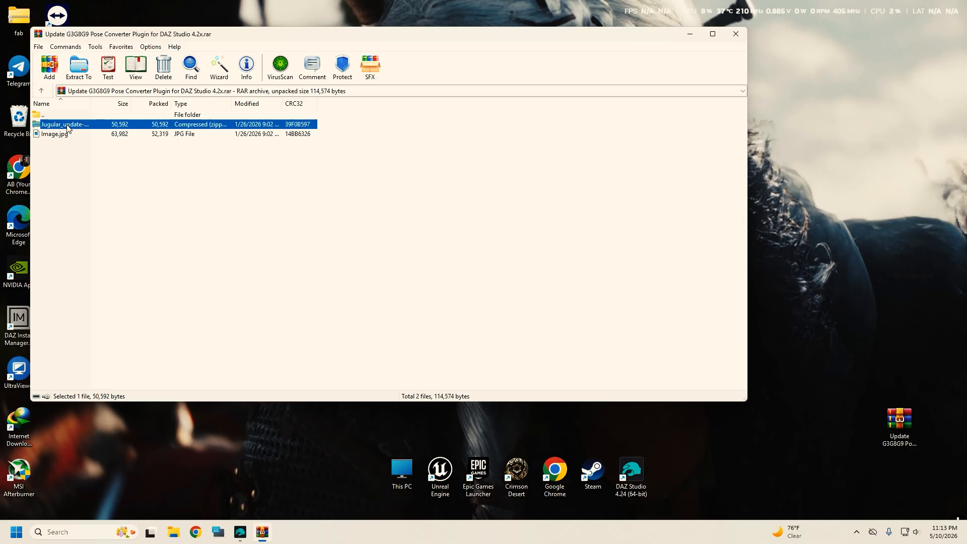
double_click(60, 124)
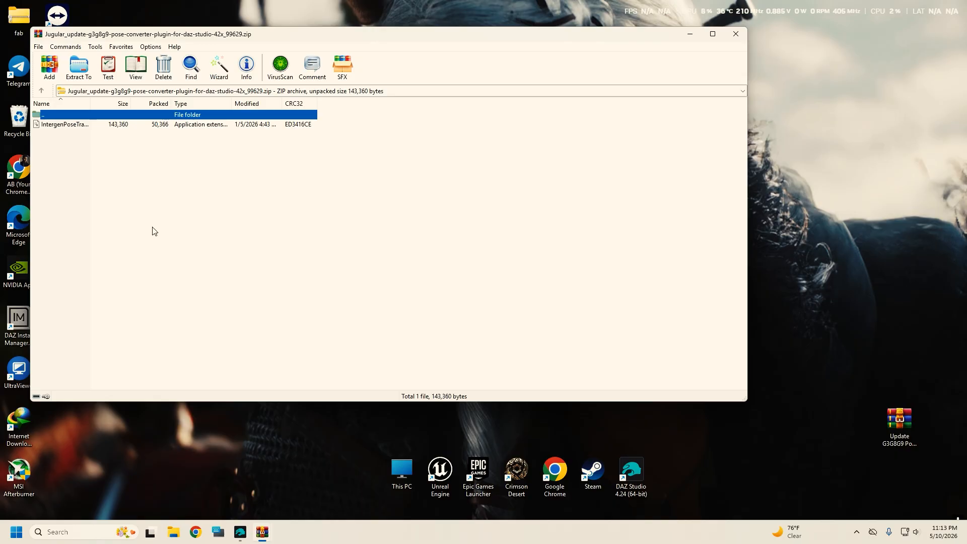
right_click(64, 127)
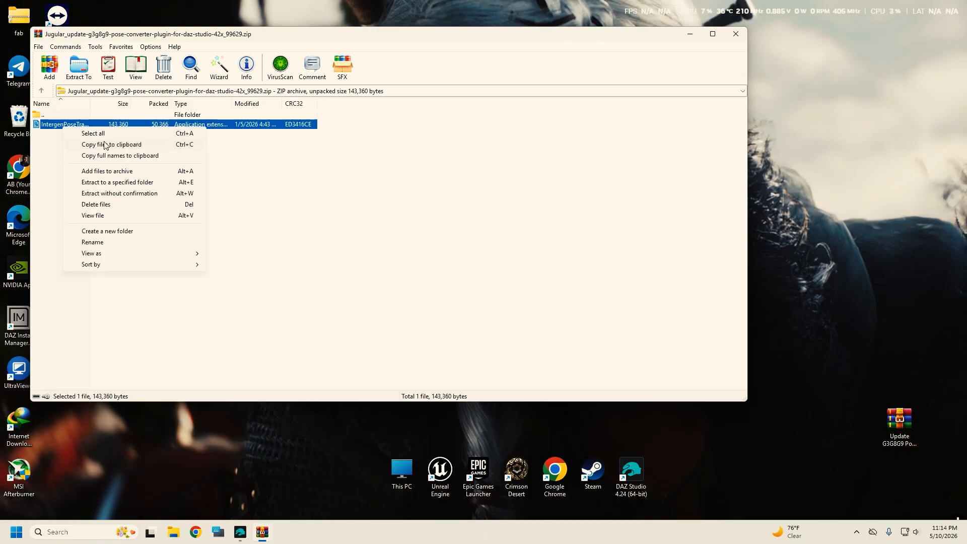
click(49, 150)
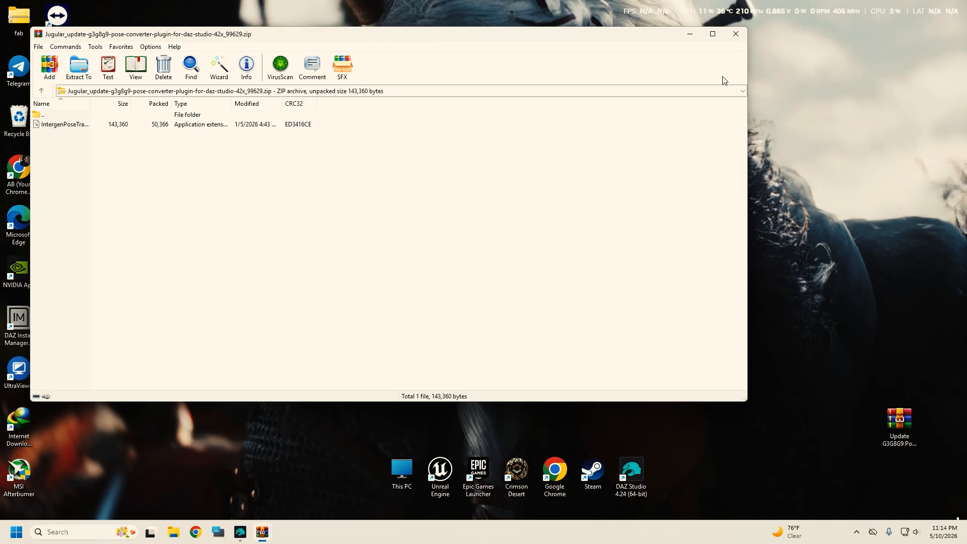
click(735, 34)
click(736, 33)
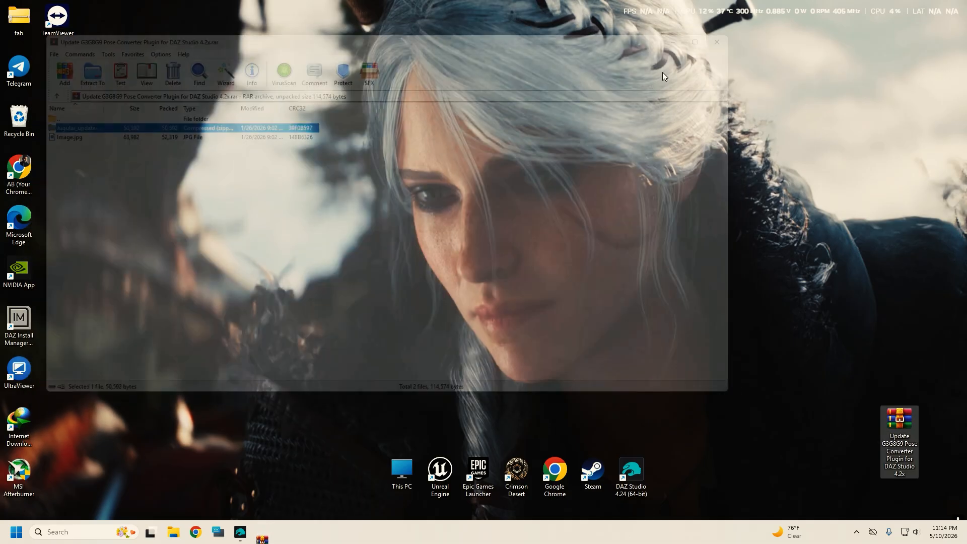
Step: Open the folder C:\Program Files\DAZ 3D\DAZStudio4\plugins in File Explorer
double_click(412, 479)
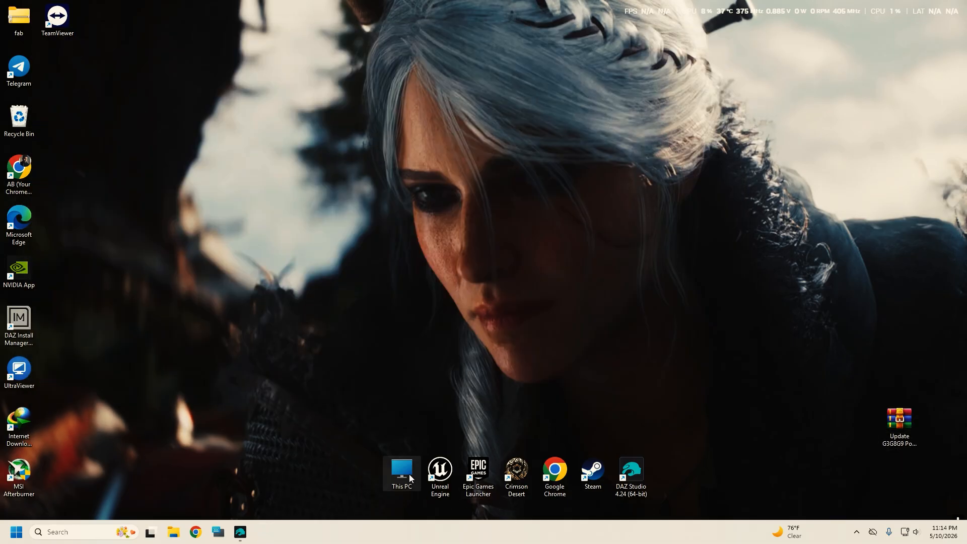
double_click(423, 211)
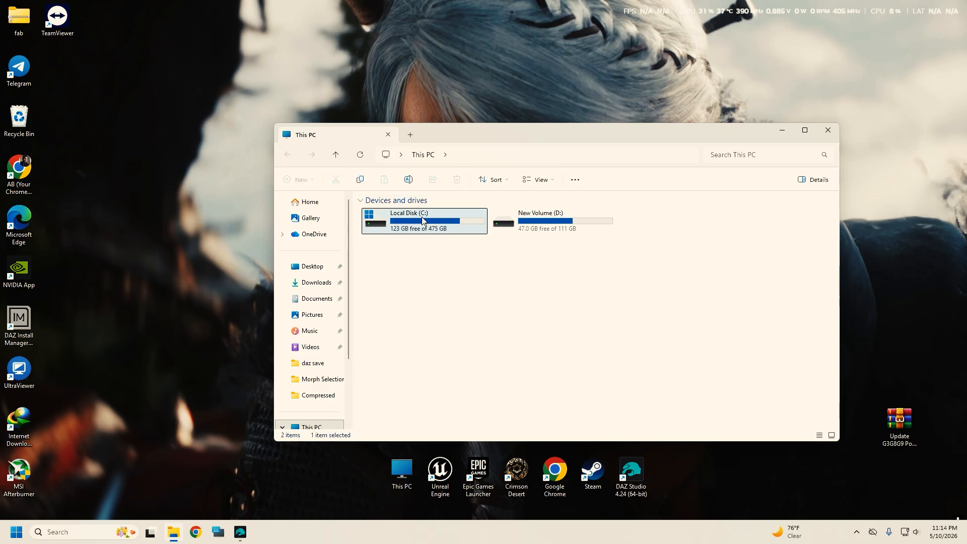
double_click(405, 256)
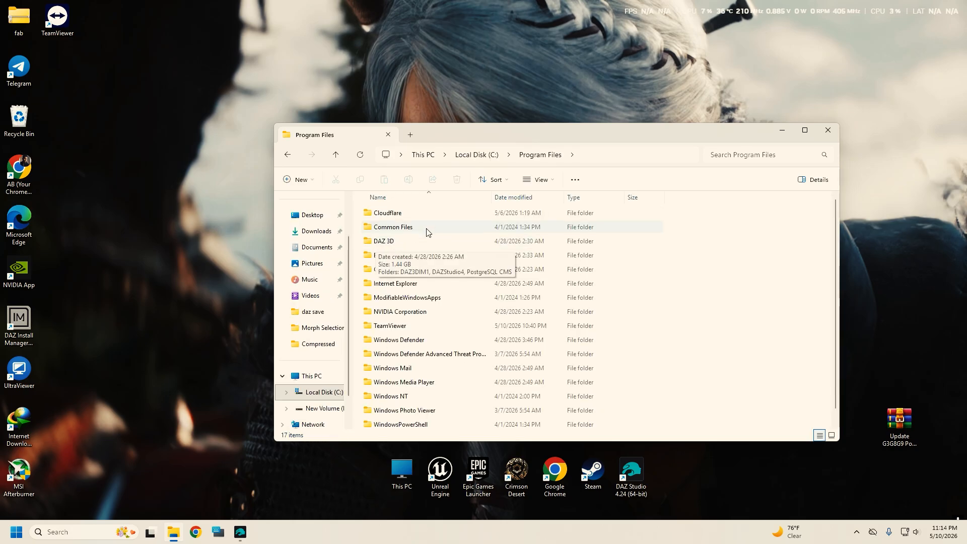
double_click(385, 241)
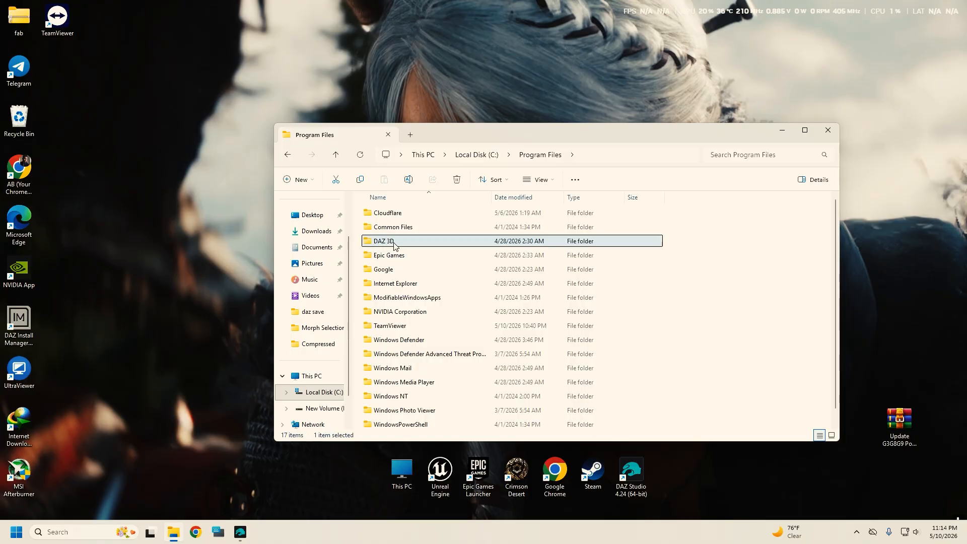
click(397, 228)
double_click(396, 228)
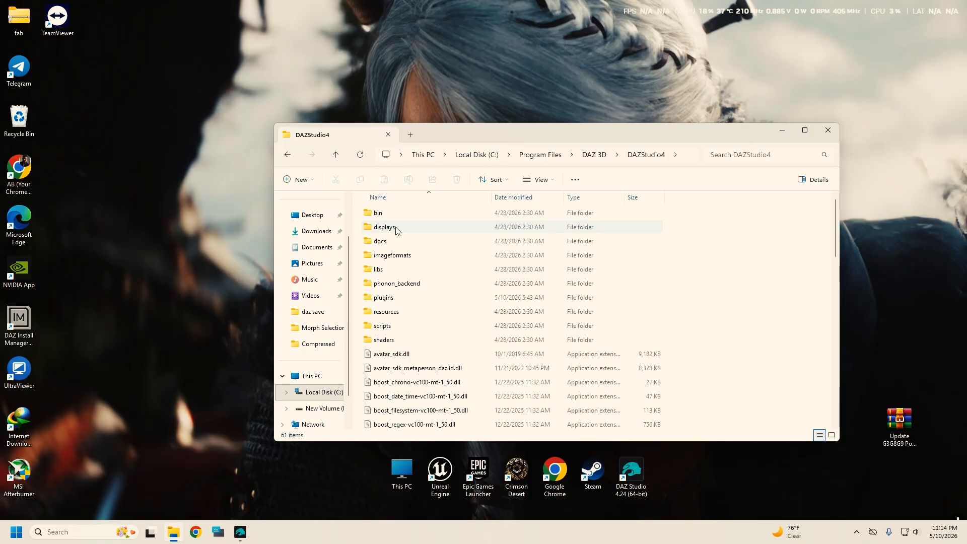
double_click(394, 301)
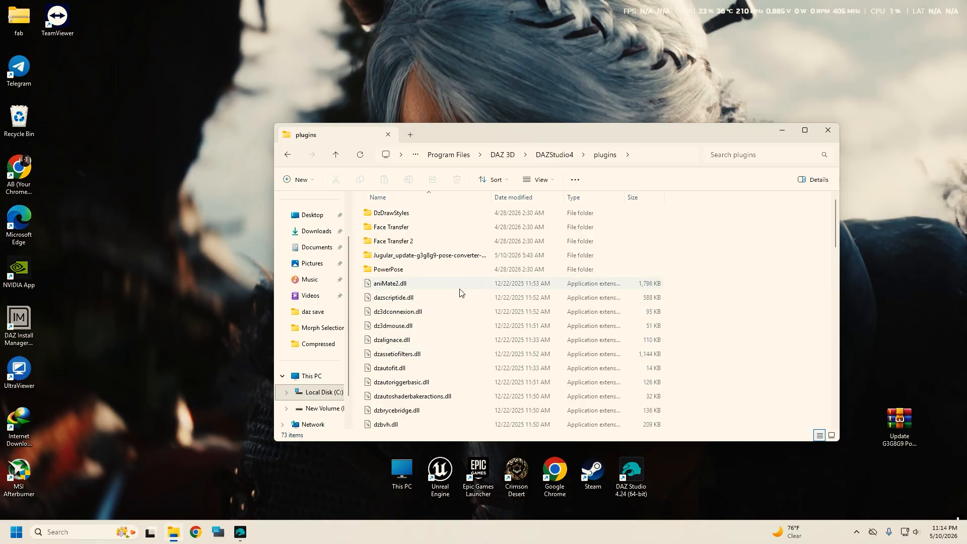
Step: Check the plugins folder for the pose converter's DLL file and close the folder window
scroll(461, 322, down, 5)
scroll(463, 380, up, 5)
scroll(441, 316, down, 15)
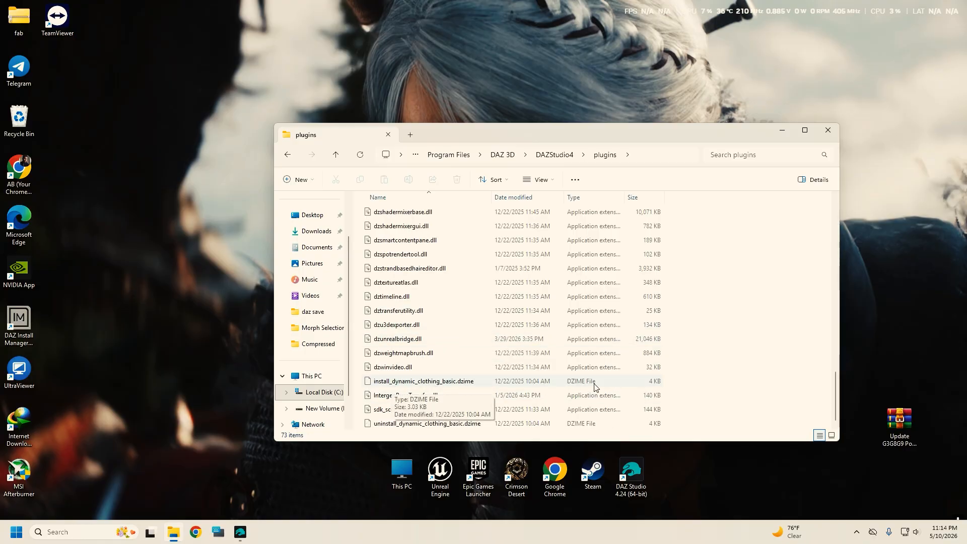
scroll(419, 339, up, 9)
scroll(420, 340, up, 6)
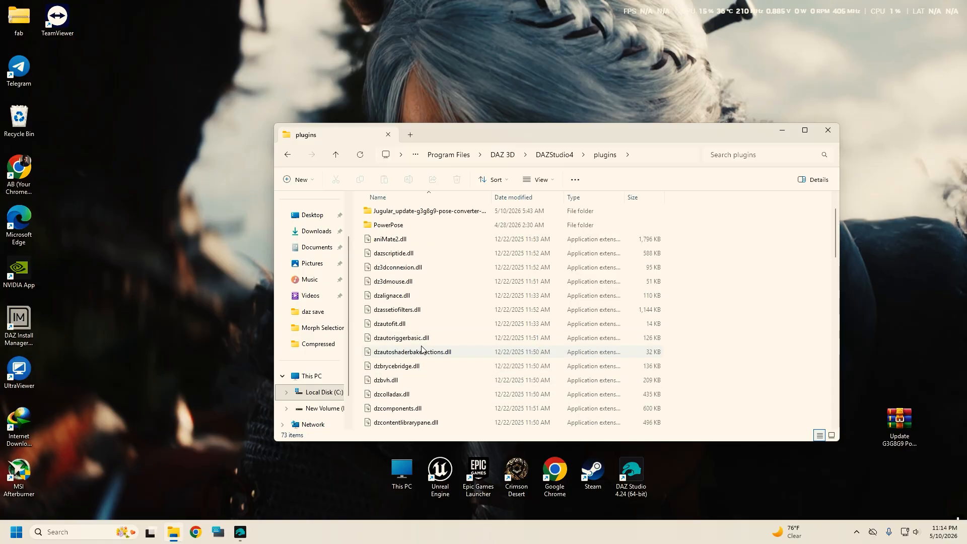
click(827, 130)
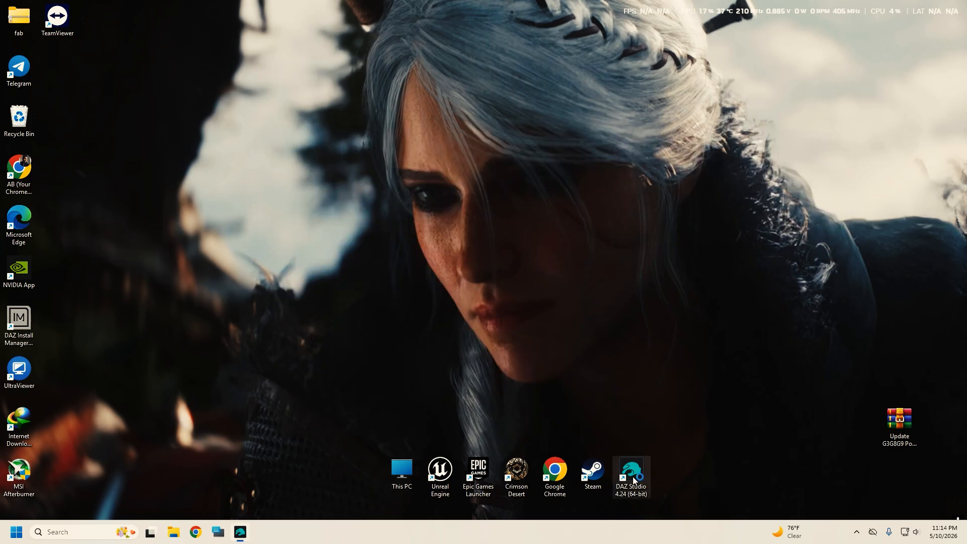
Step: Switch back to Daz Studio and show the Pose Transfer pane
click(240, 531)
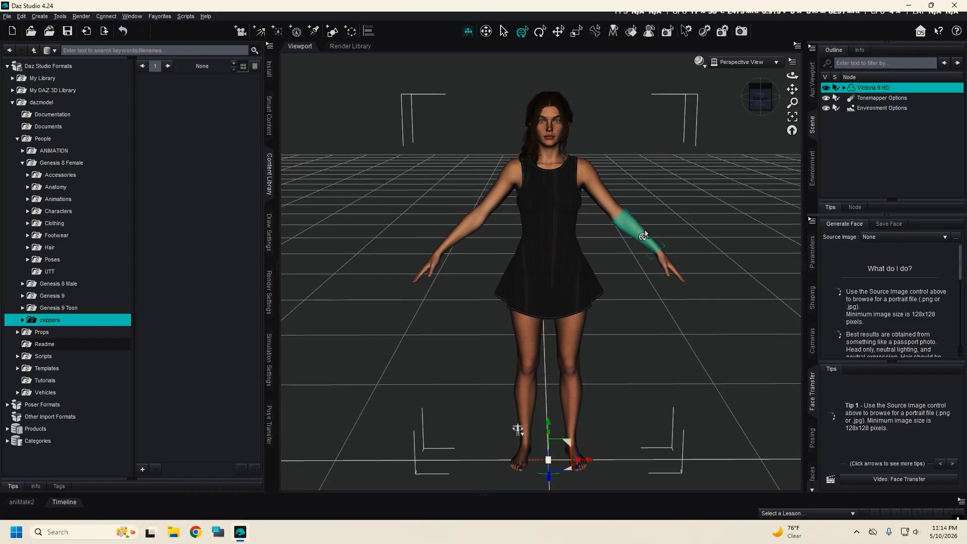
click(269, 305)
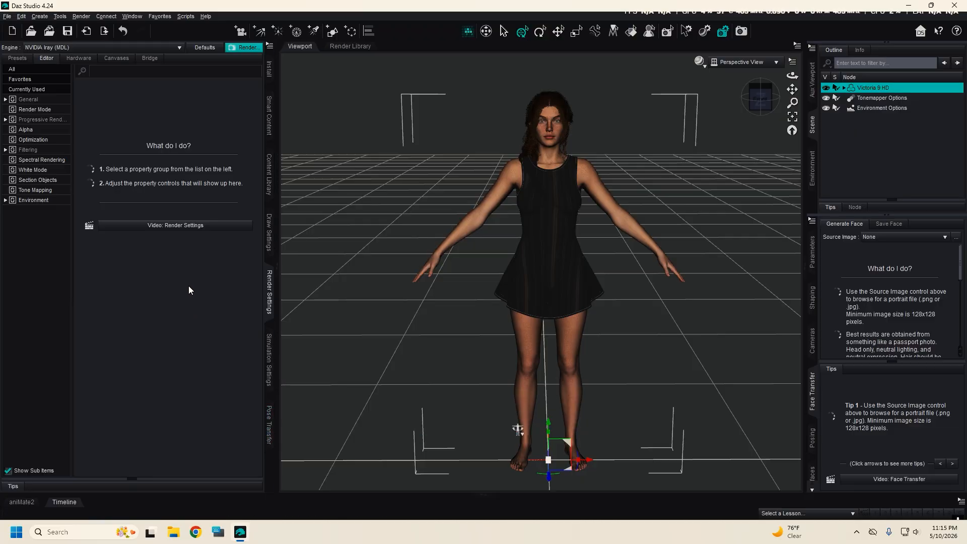
click(133, 16)
mouse_move(159, 28)
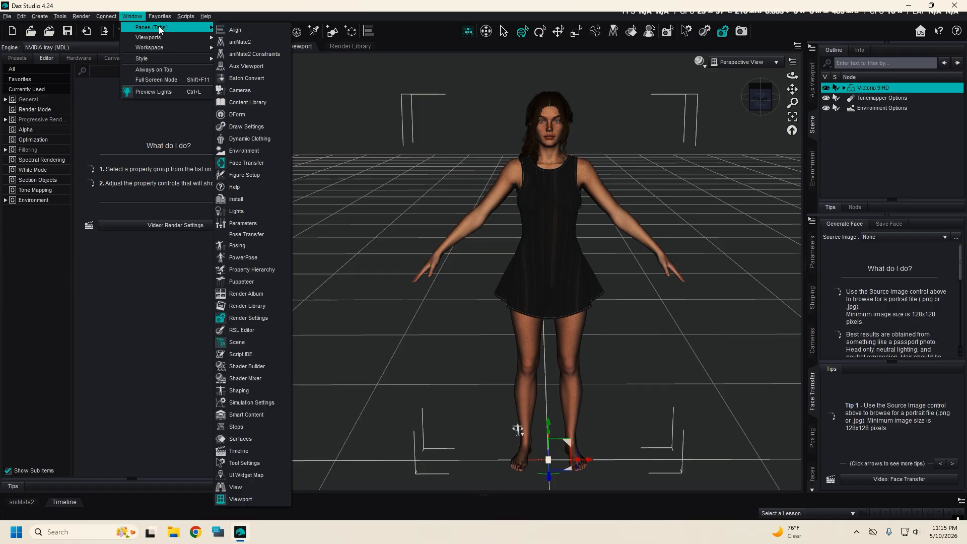
click(247, 235)
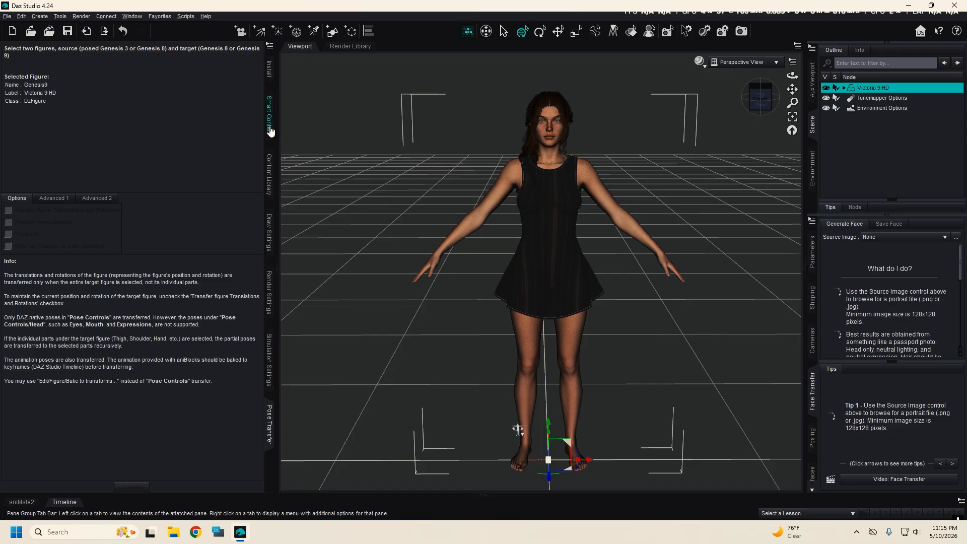
Step: Try applying the Genesis 8 Female dance animation DR V 2 from the Content Library directly to Victoria 9 HD
click(269, 177)
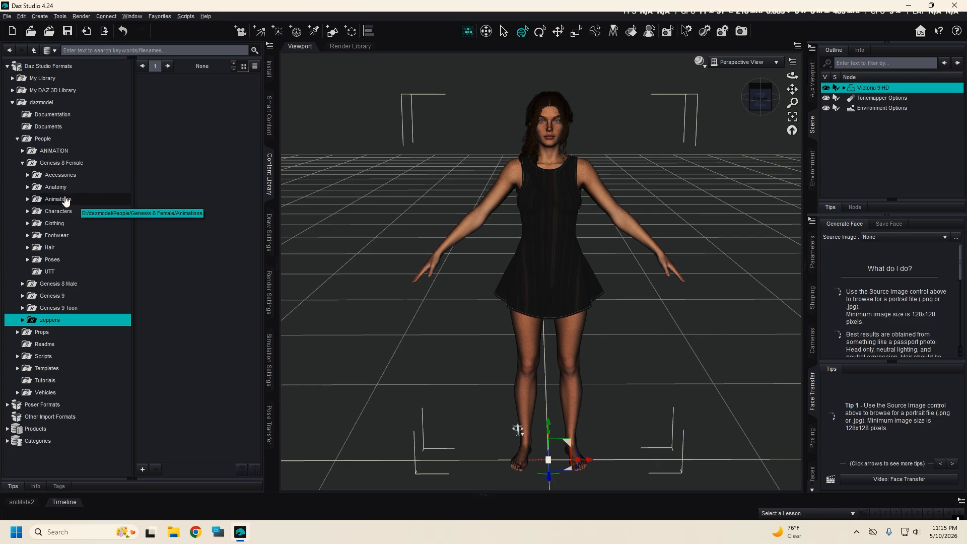
click(42, 200)
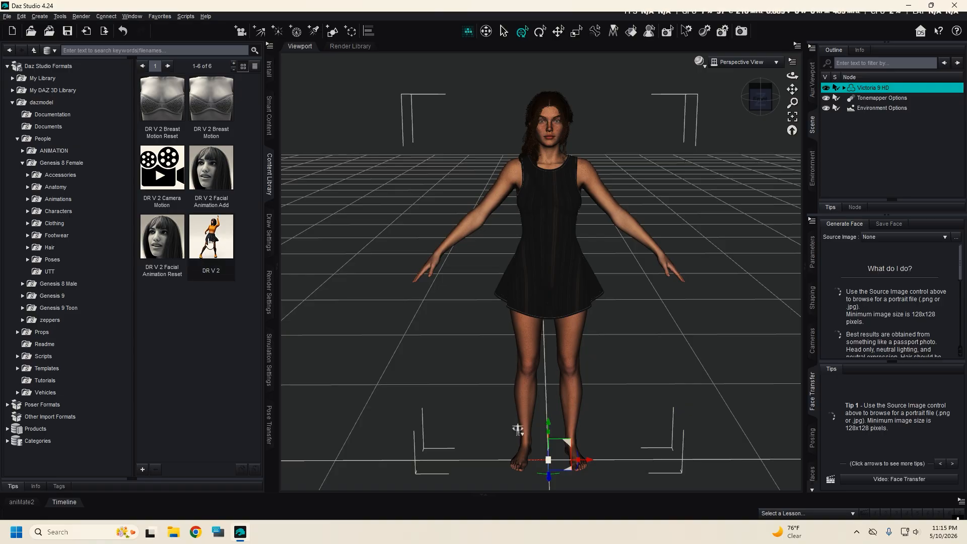
mouse_move(210, 265)
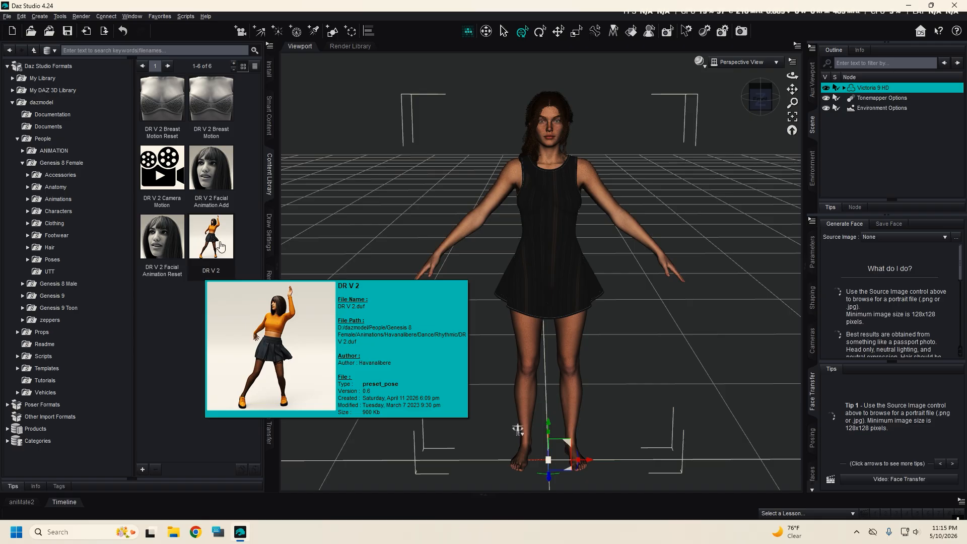
double_click(219, 244)
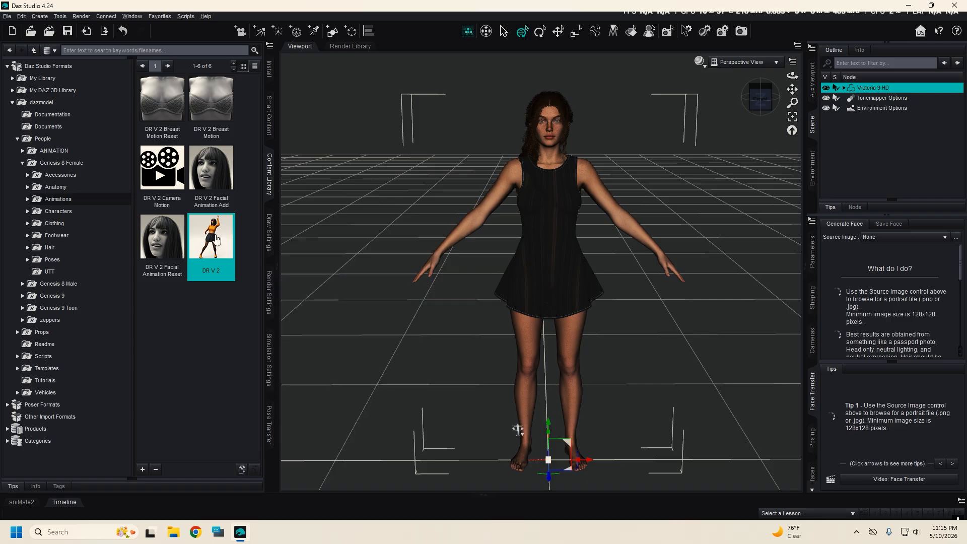
click(511, 290)
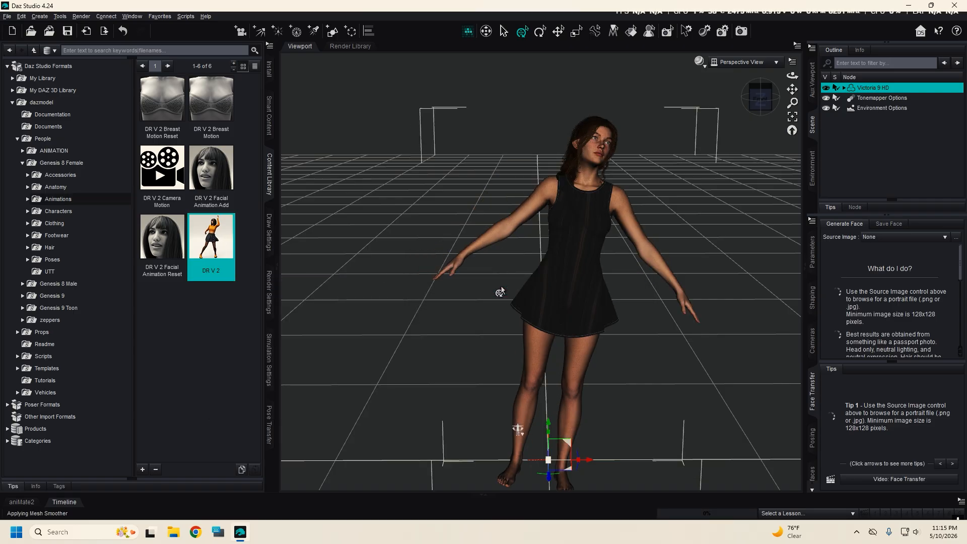
Step: Play the DR V 2 animation on Victoria 9 HD in the Timeline, stop it and undo its application
click(71, 503)
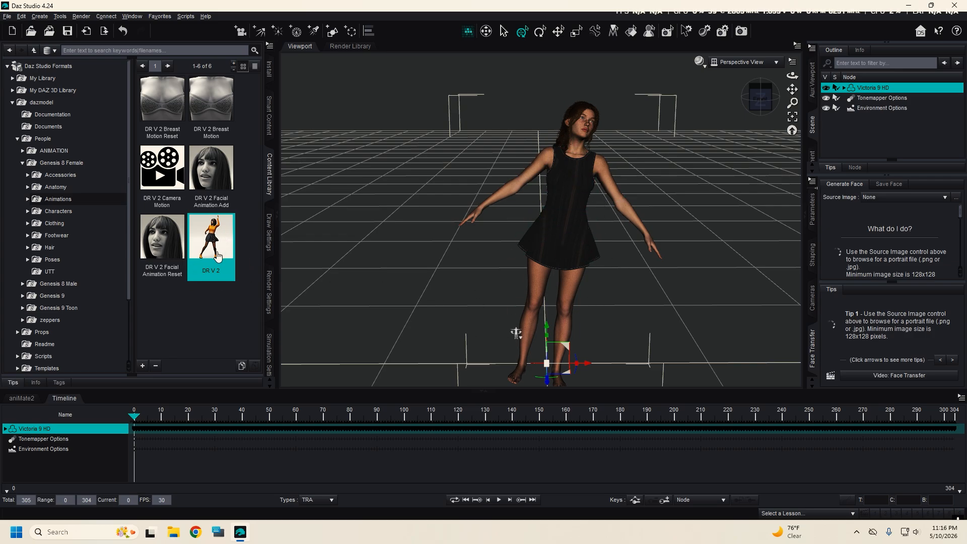
click(498, 499)
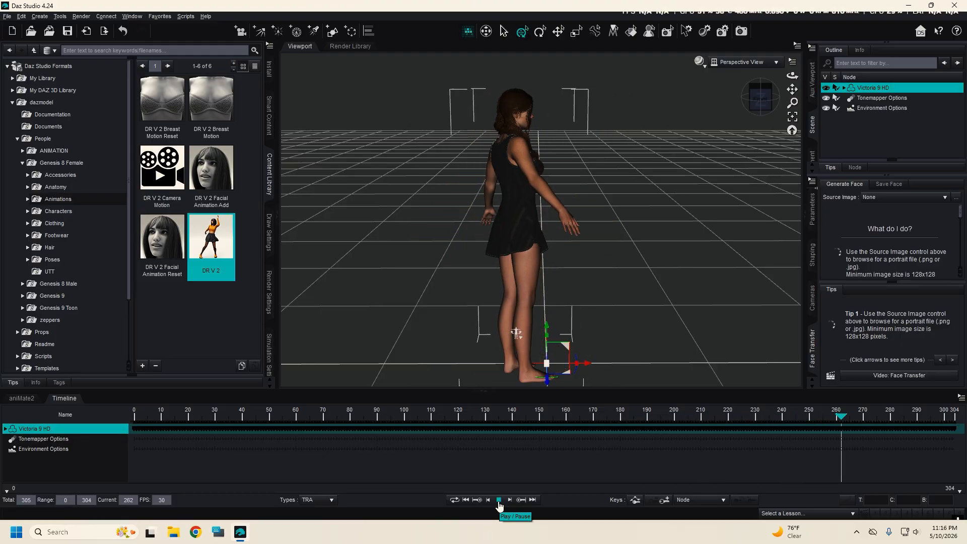
click(498, 500)
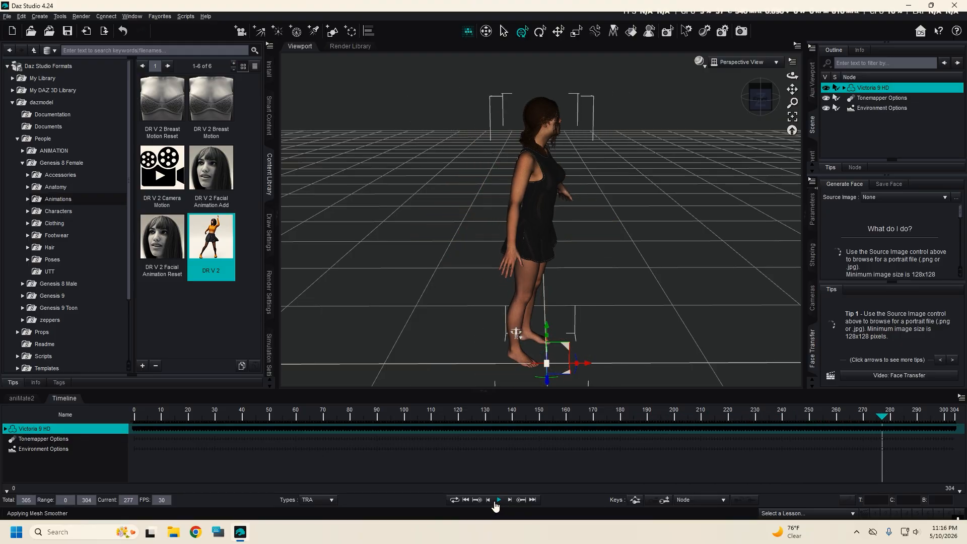
key(ctrl+z)
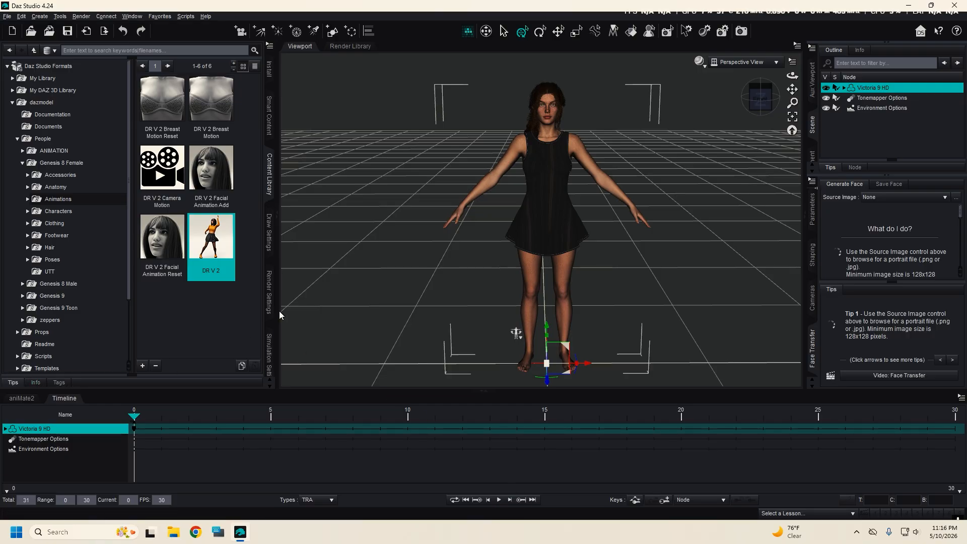
Step: Load the Genesis 8 Female Dev Load figure from Genesis 8 Starter Essentials into the scene
click(271, 186)
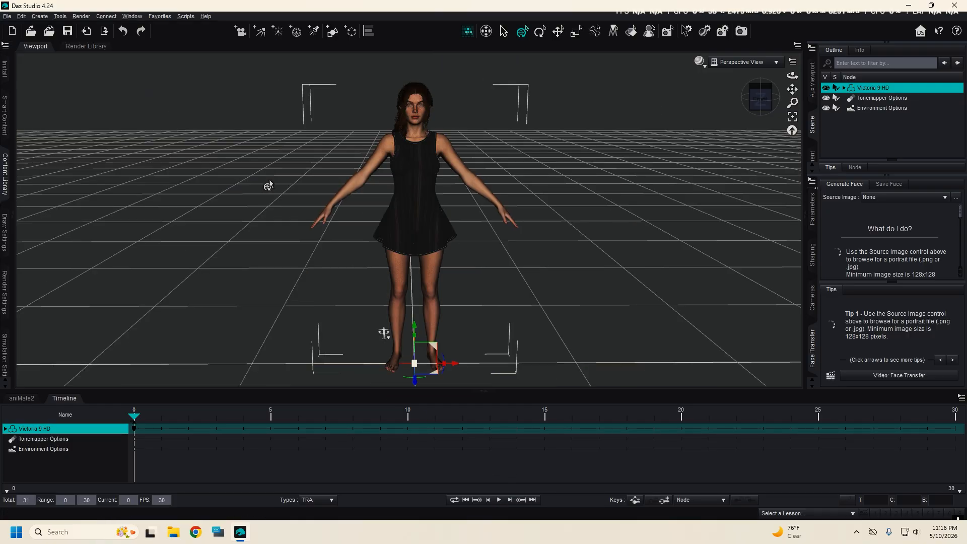
click(6, 173)
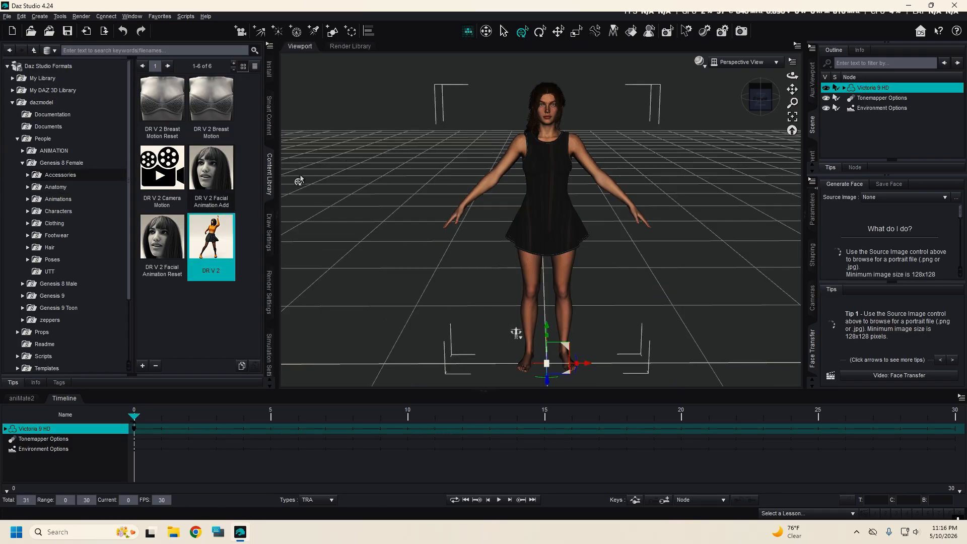
click(270, 117)
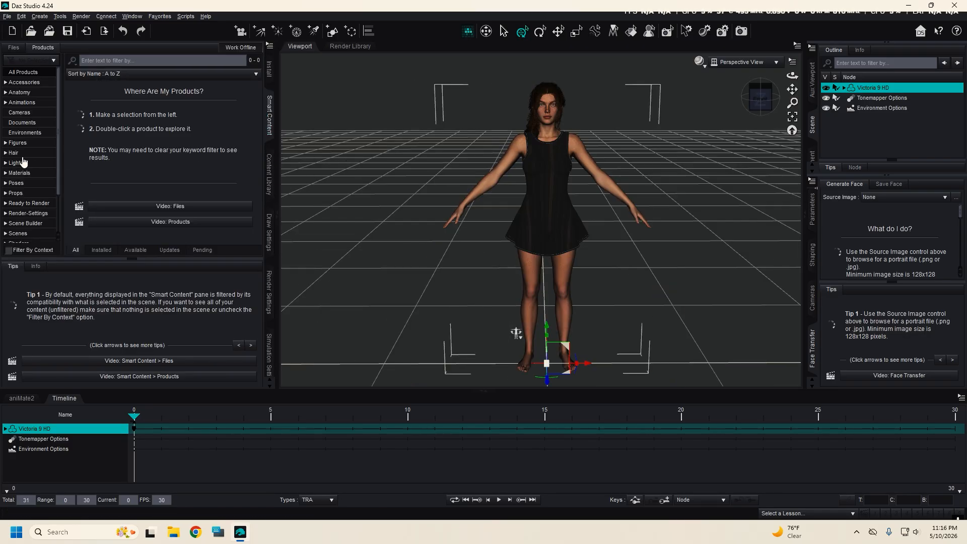
click(16, 143)
double_click(95, 132)
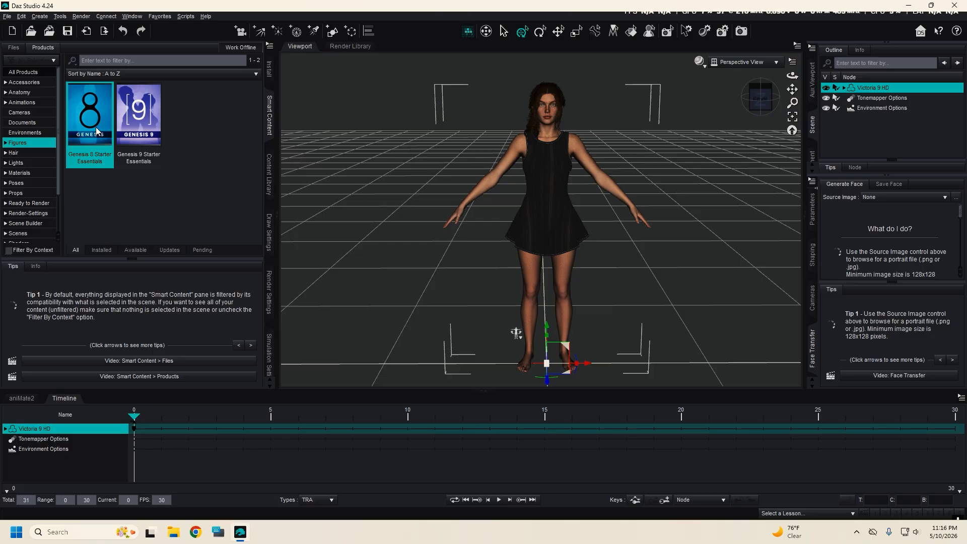
click(20, 171)
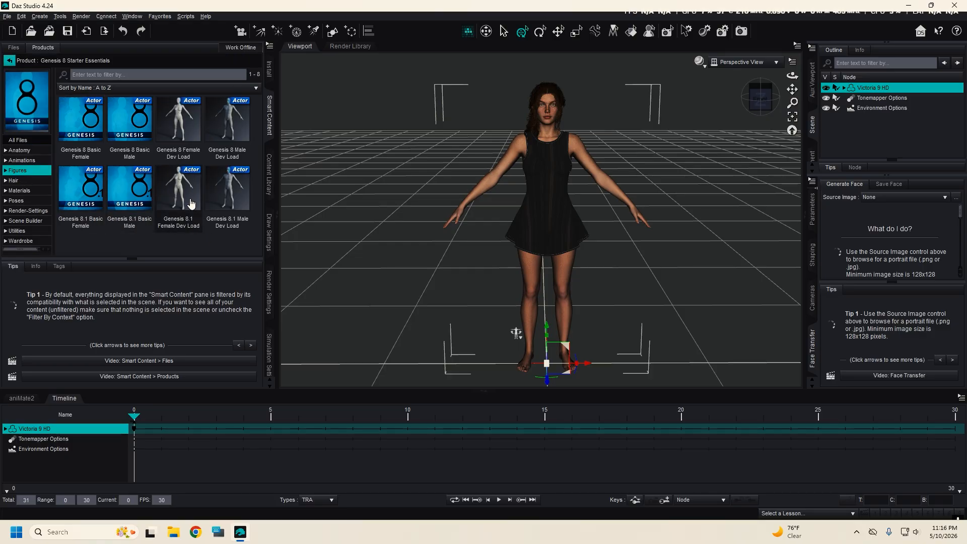
click(182, 138)
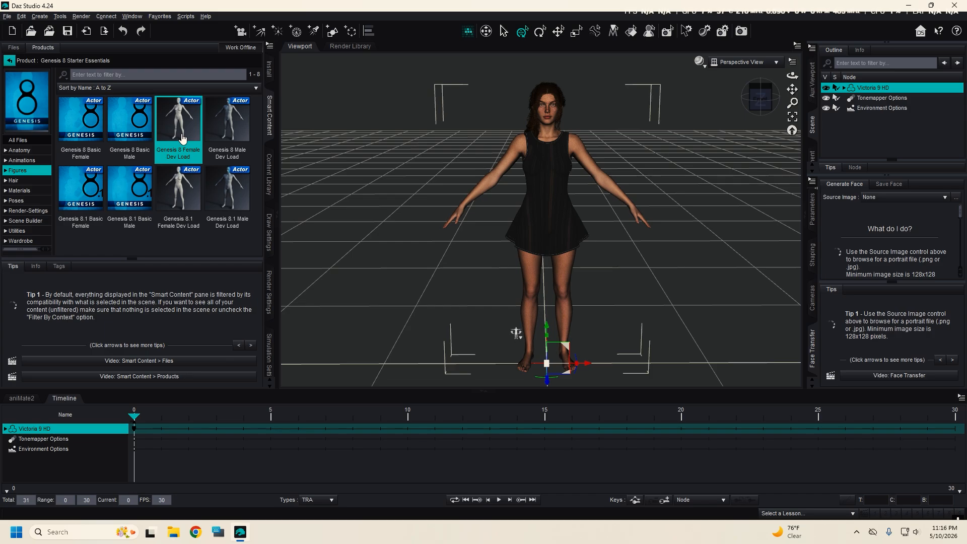
double_click(183, 132)
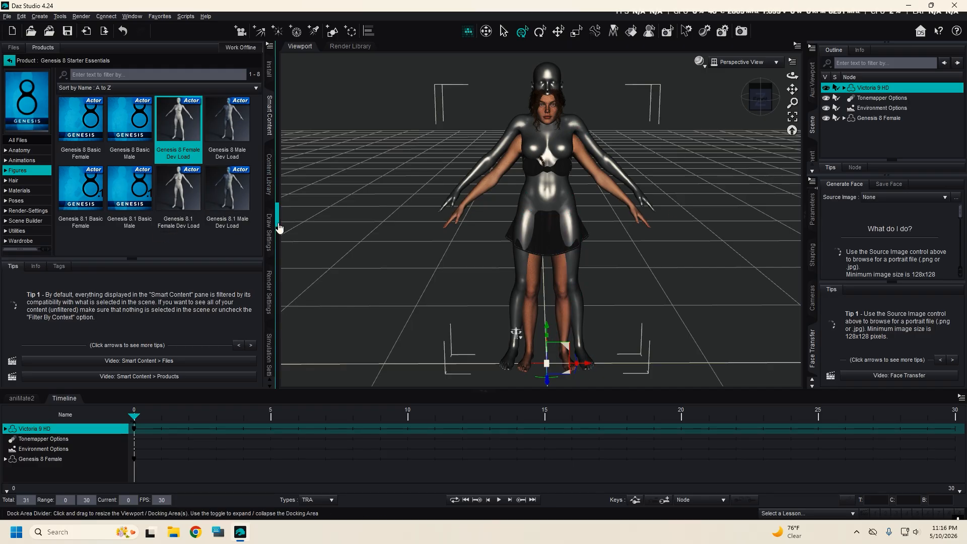
Step: Apply the DR V 2 dance animation from the Content Library to the Genesis 8 Female figure
click(269, 194)
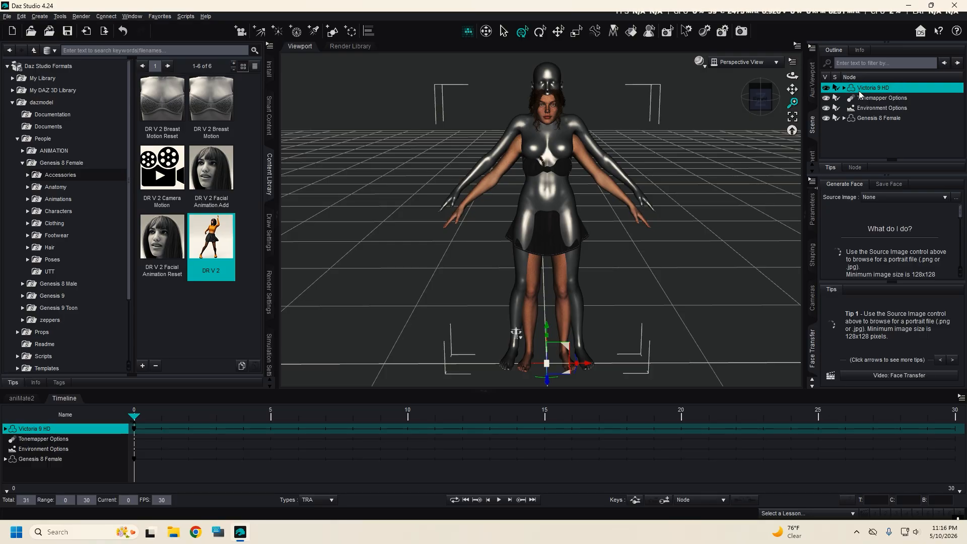
click(874, 119)
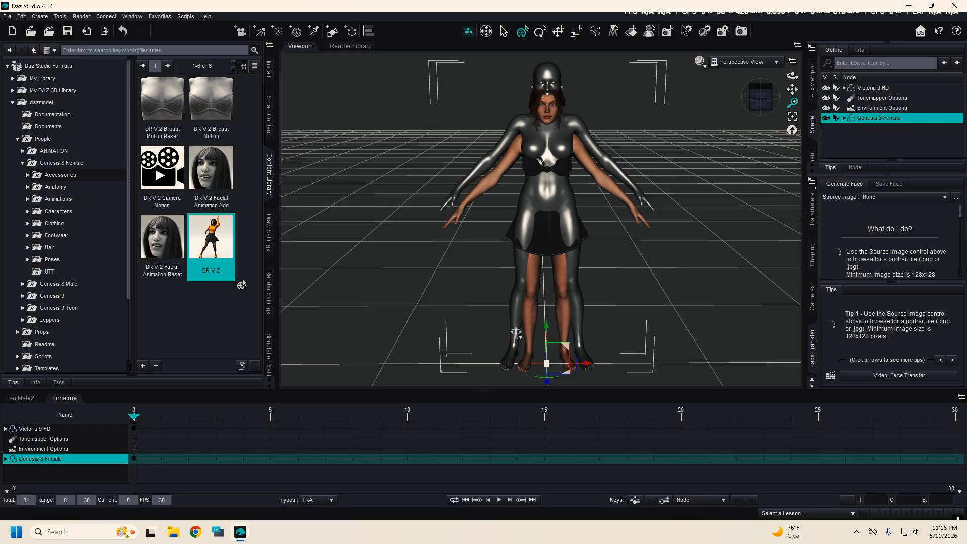
double_click(211, 244)
click(515, 297)
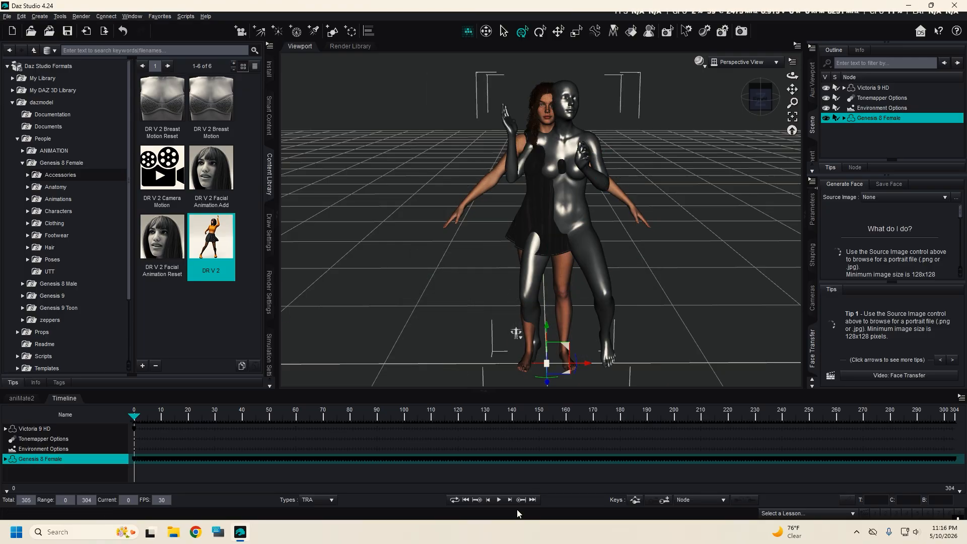
Step: Play the DR V 2 animation on Genesis 8 Female, stop it and return the playhead to frame 0
click(499, 500)
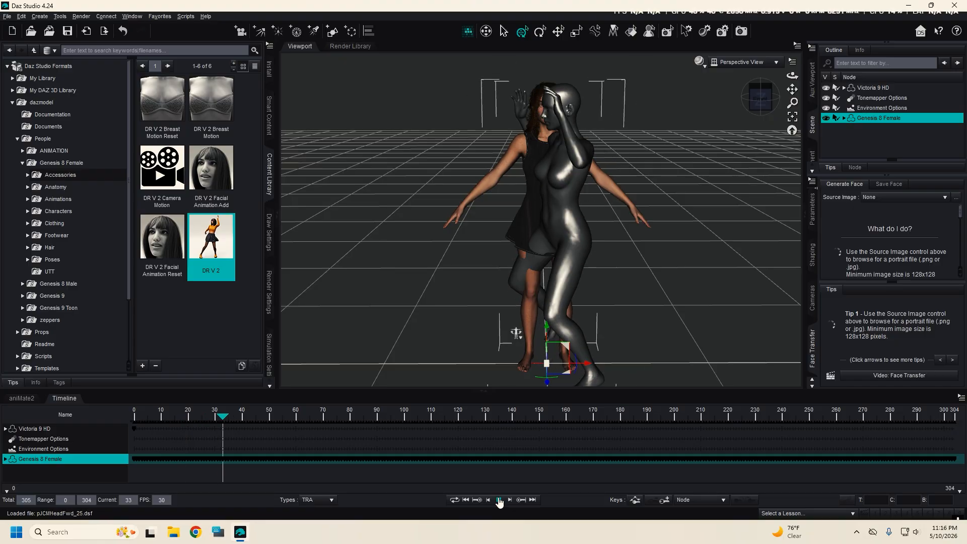
click(499, 500)
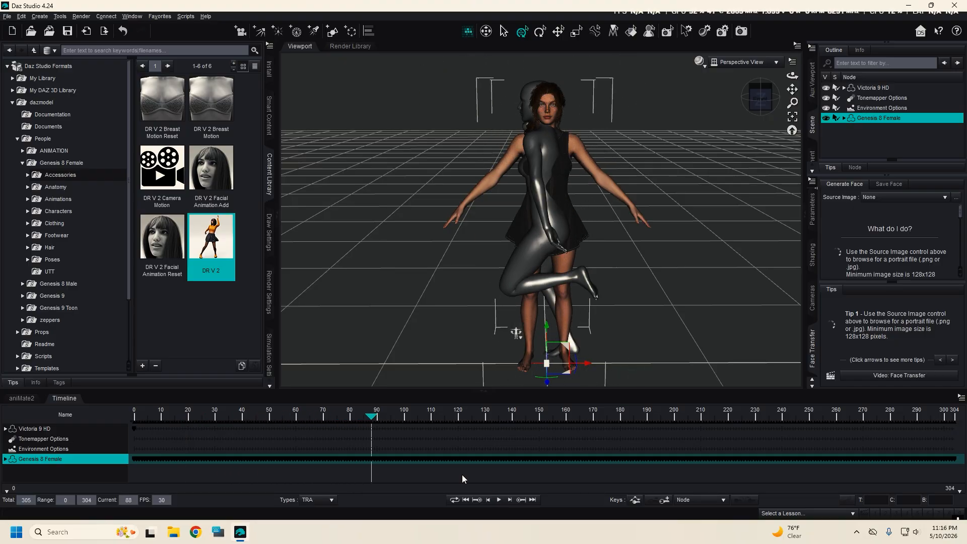
drag(371, 416, 134, 417)
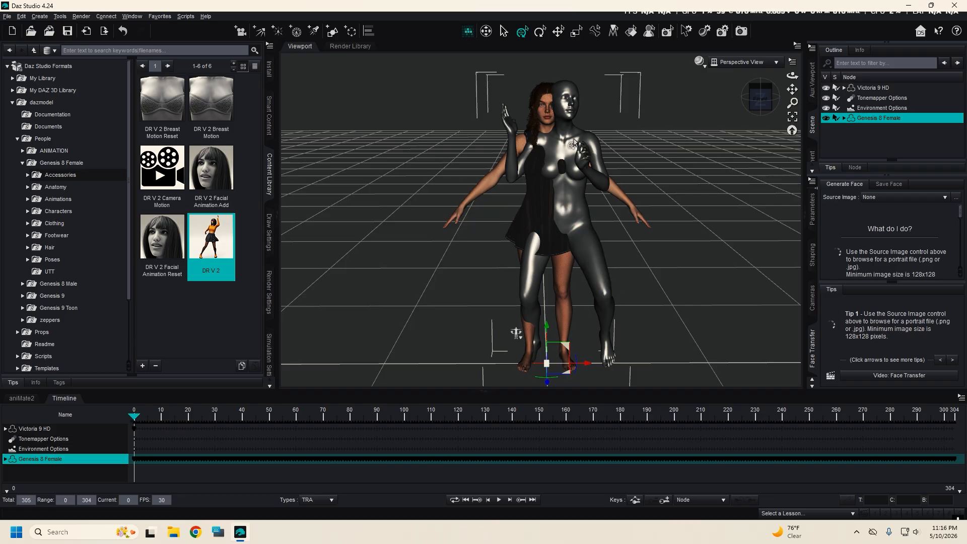
Step: Transfer the animation from Genesis 8 Female to Victoria 9 HD with Pose Transfer, with both figures selected
ctrl+click(870, 87)
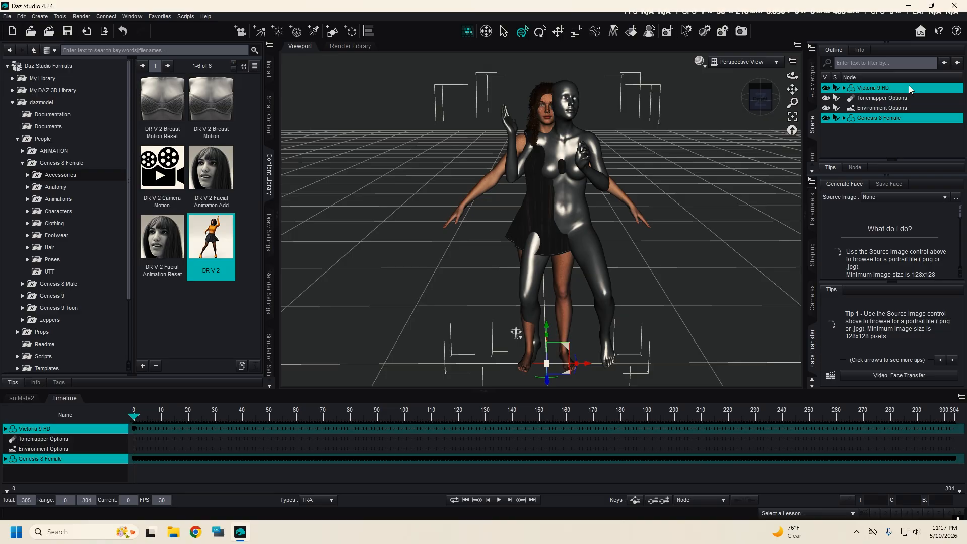
click(270, 352)
click(270, 345)
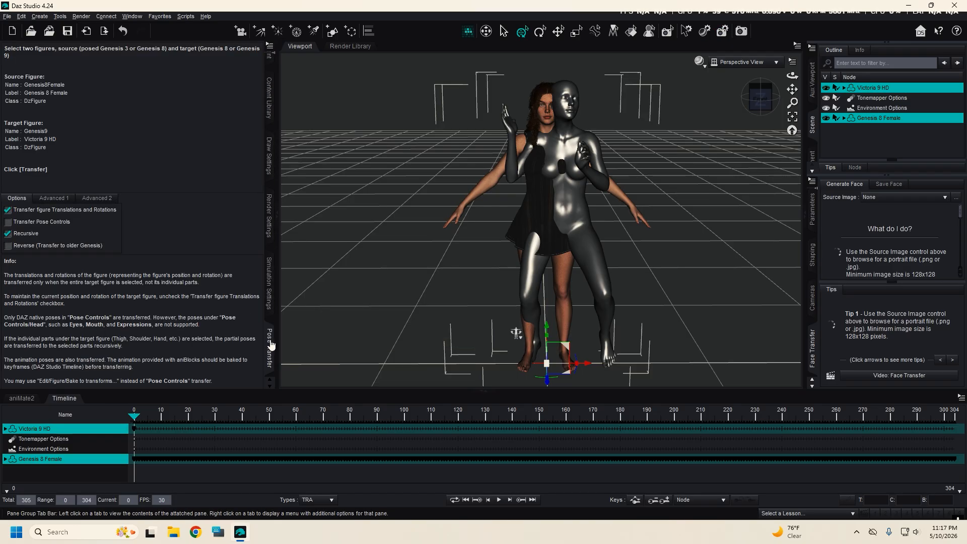
click(66, 398)
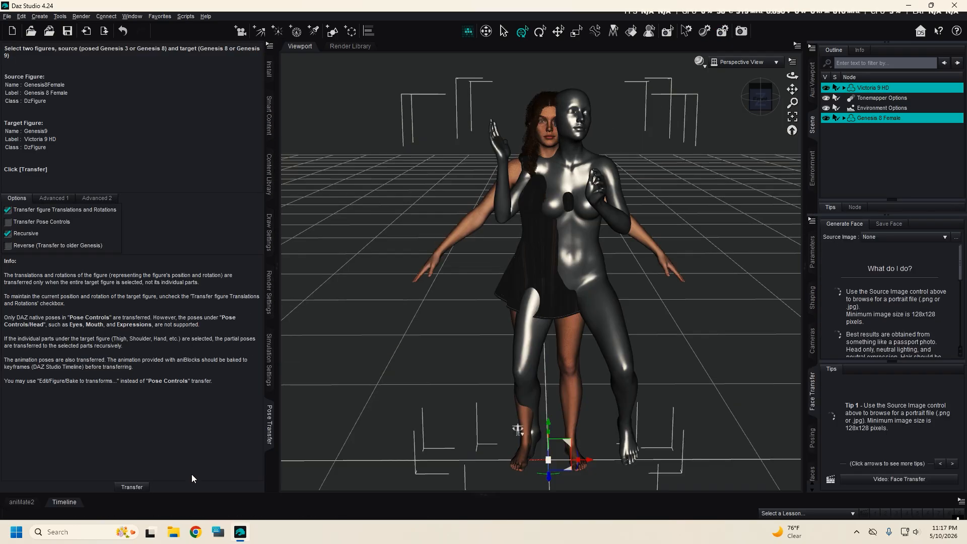
click(7, 221)
click(132, 487)
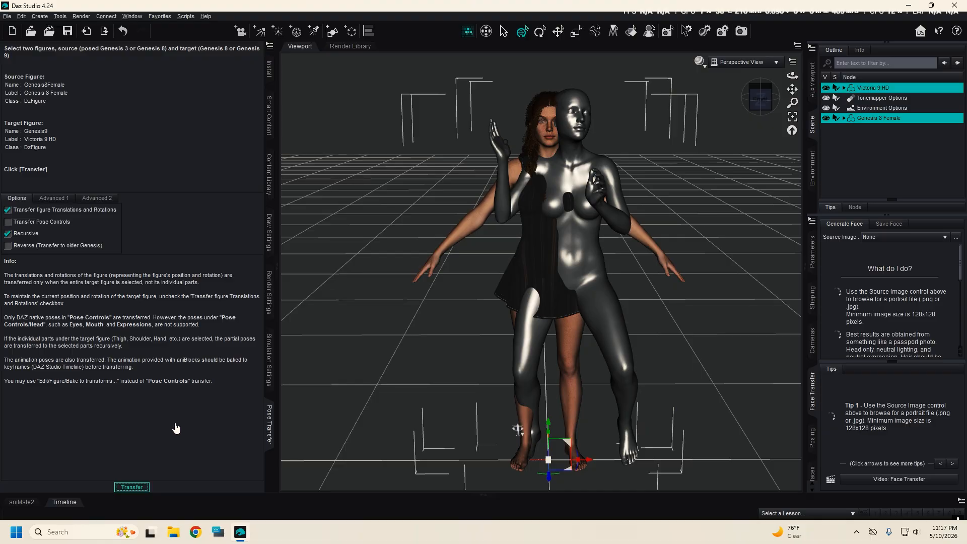
click(132, 487)
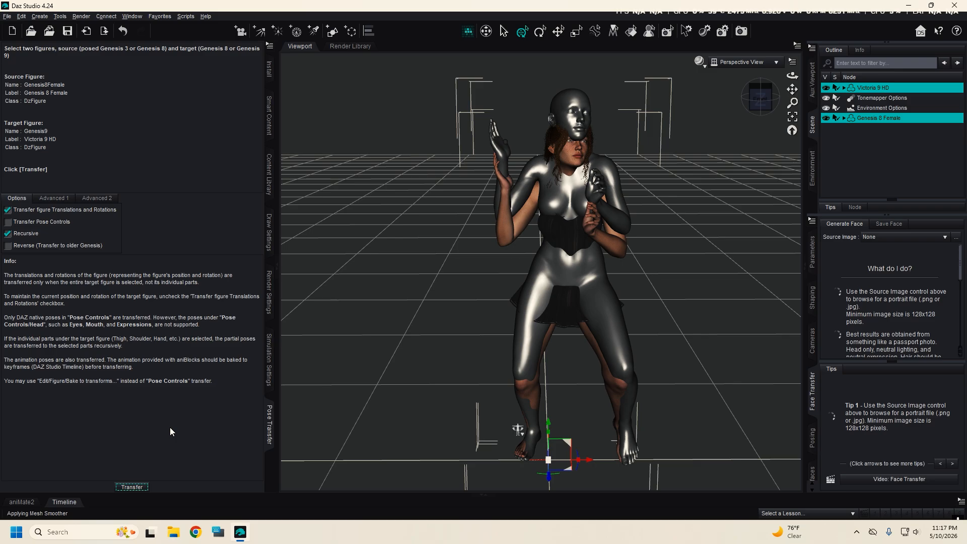
Step: Hide Genesis 8 Female, play the transferred animation on Victoria 9 HD in the Timeline, stop it and return to frame 0
click(64, 501)
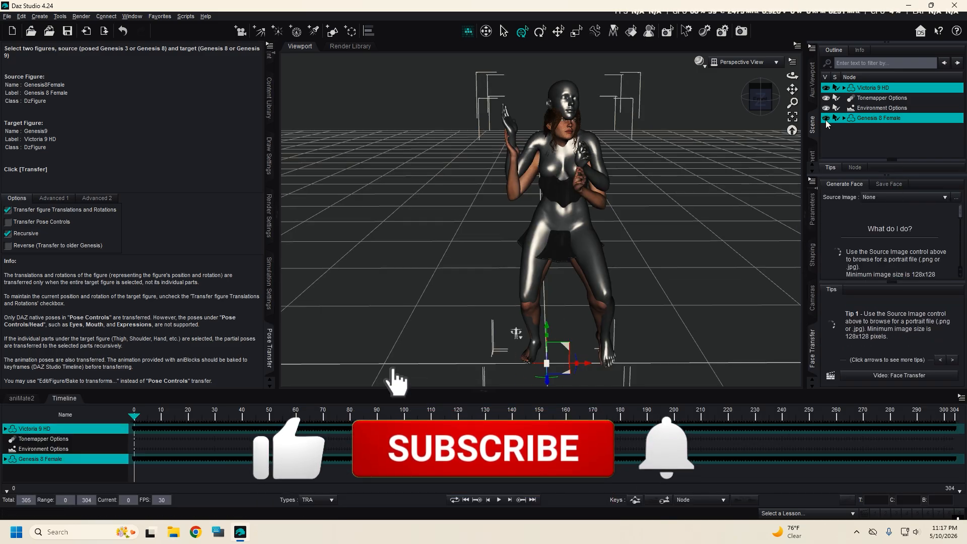
click(826, 118)
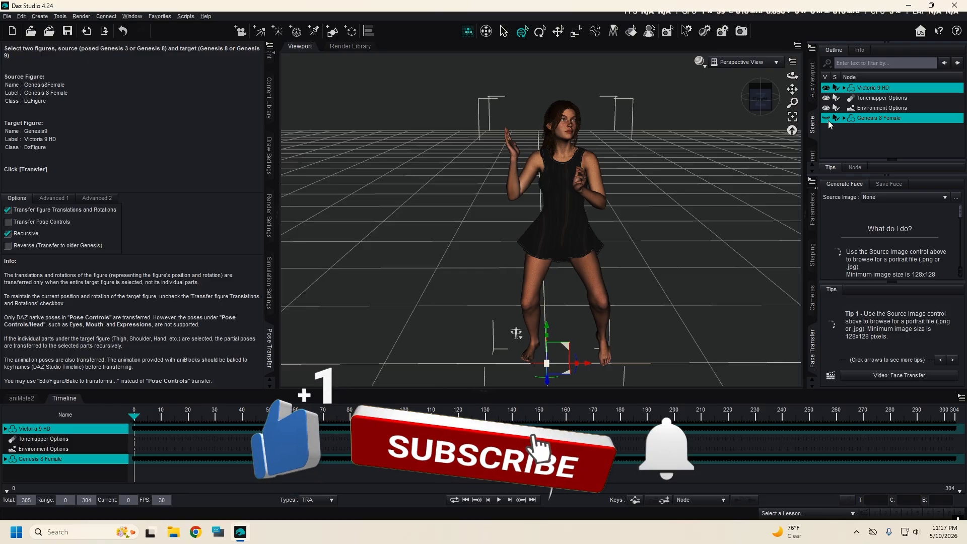
click(498, 500)
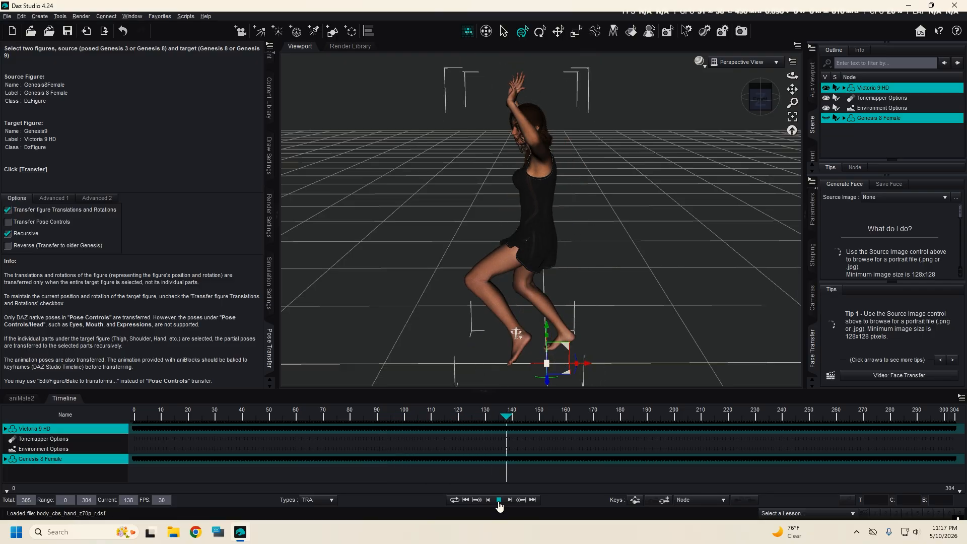
click(498, 500)
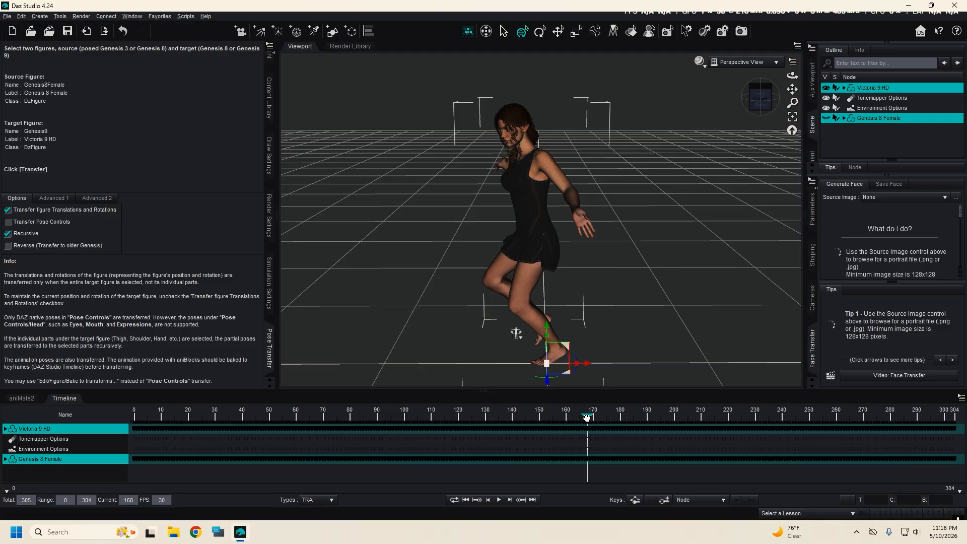
click(134, 416)
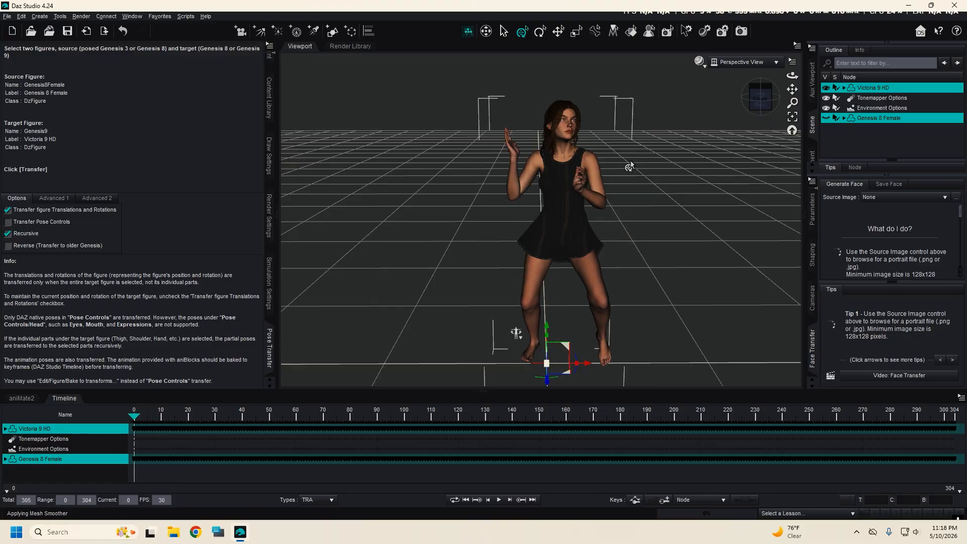
Step: Show Genesis 8 Female again and undo both the pose transfer and the DR V 2 animation
click(826, 117)
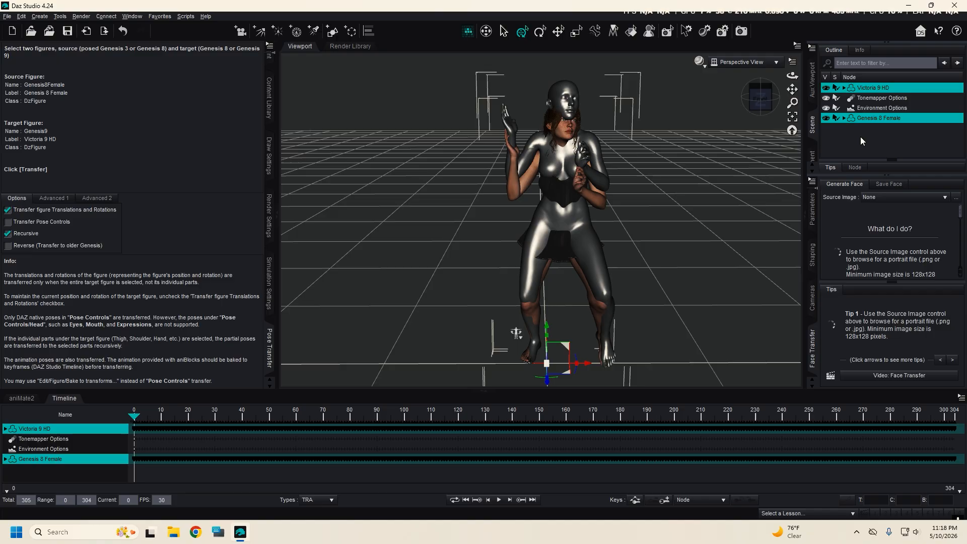
key(ctrl+z)
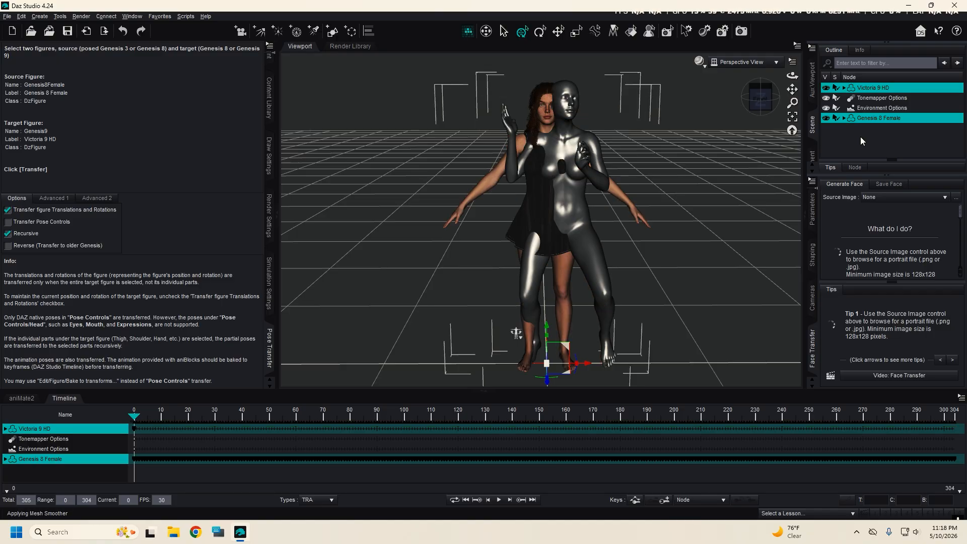
key(ctrl+z)
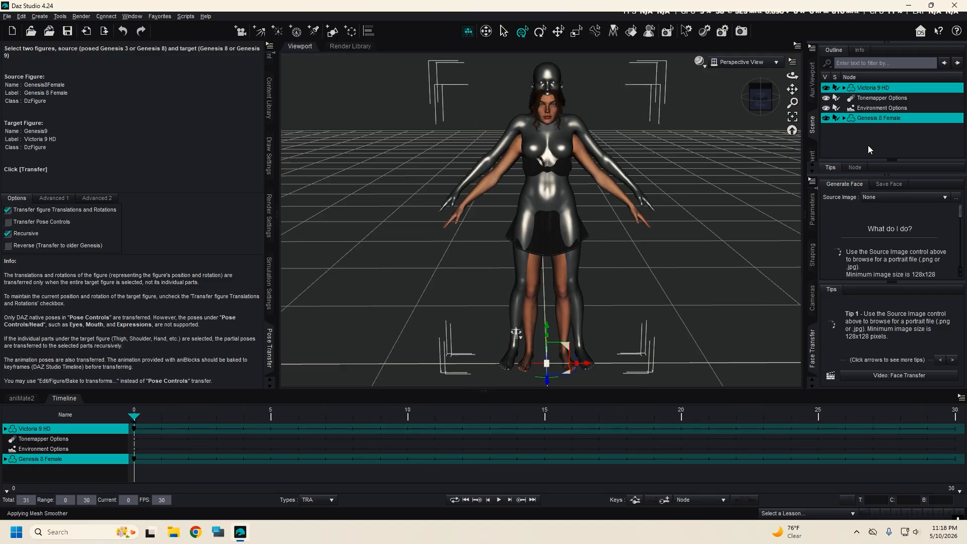
Step: Select only Victoria 9 HD and expand the Genesis 9 Poses folder in the Content Library
click(871, 137)
click(882, 89)
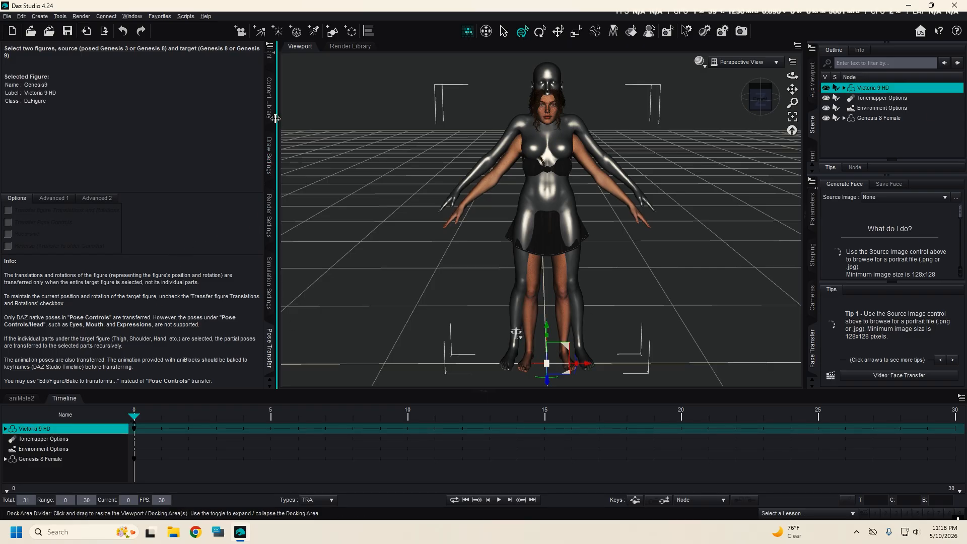
click(269, 101)
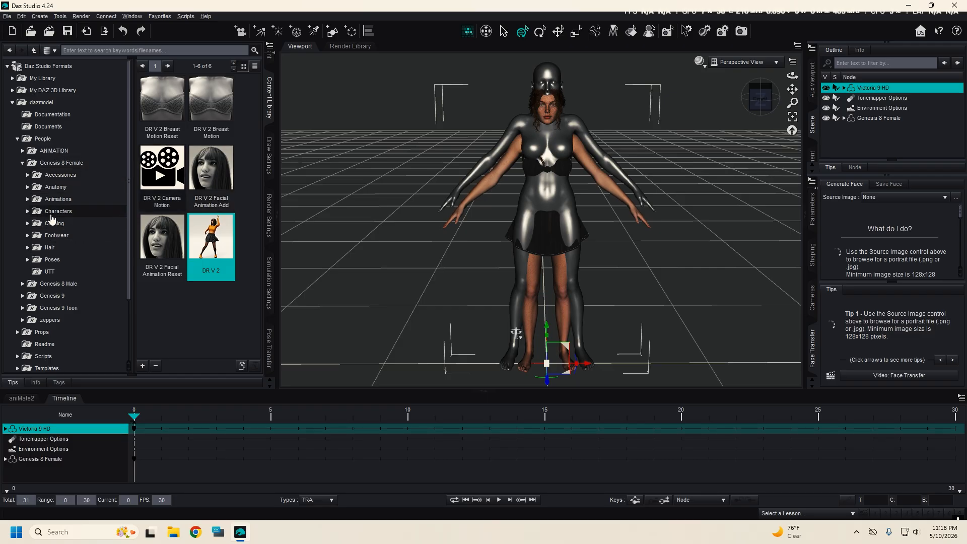
scroll(60, 224, down, 2)
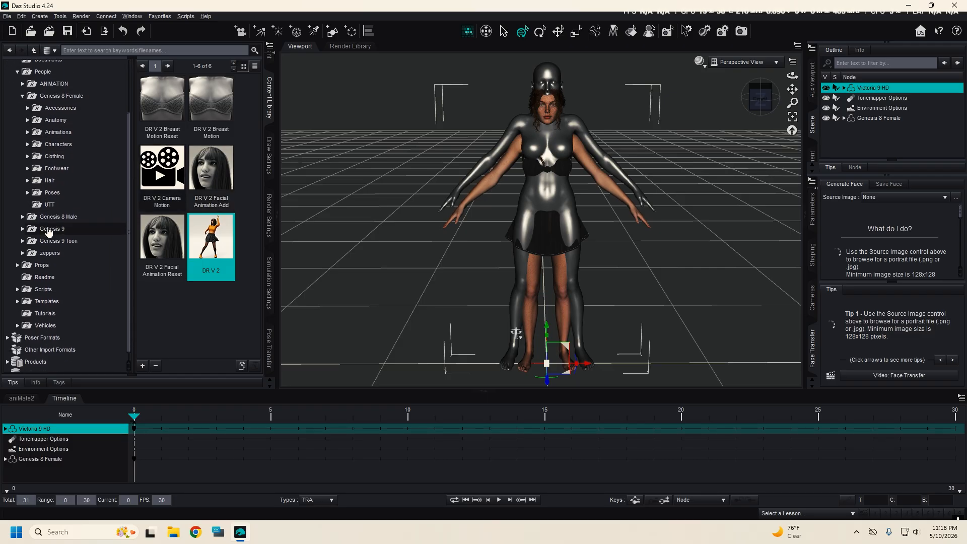
click(23, 223)
scroll(22, 227, down, 2)
scroll(64, 228, down, 1)
click(30, 292)
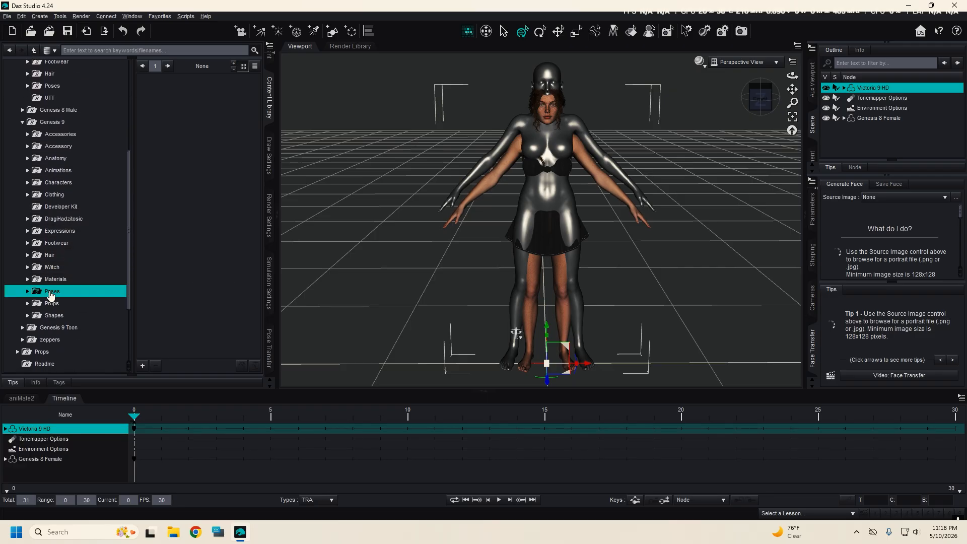
click(28, 291)
Step: Apply QX Cutie Pose Pretty Hanako 9 from Daz Originals' Cutie Poses for Hanako 9 folder to Victoria 9 HD
scroll(66, 312, down, 2)
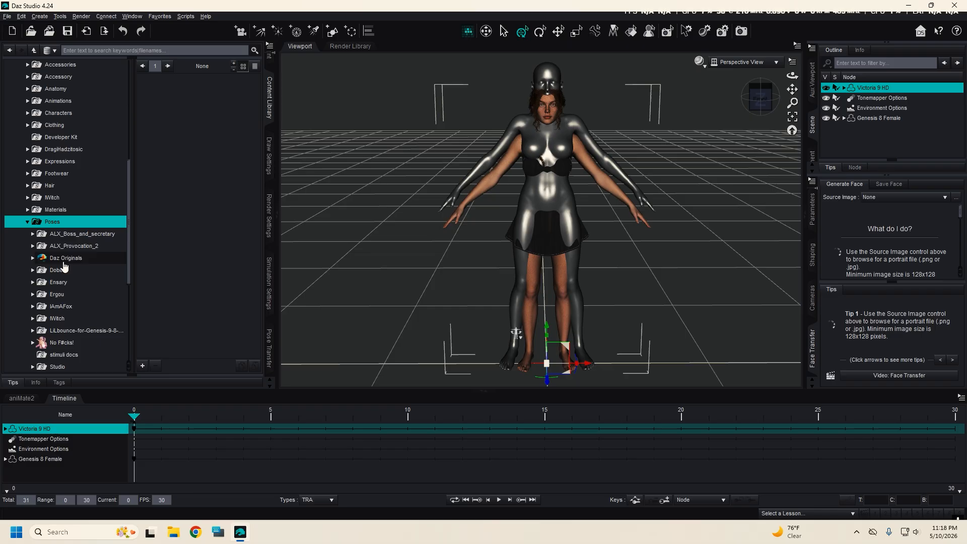
click(68, 258)
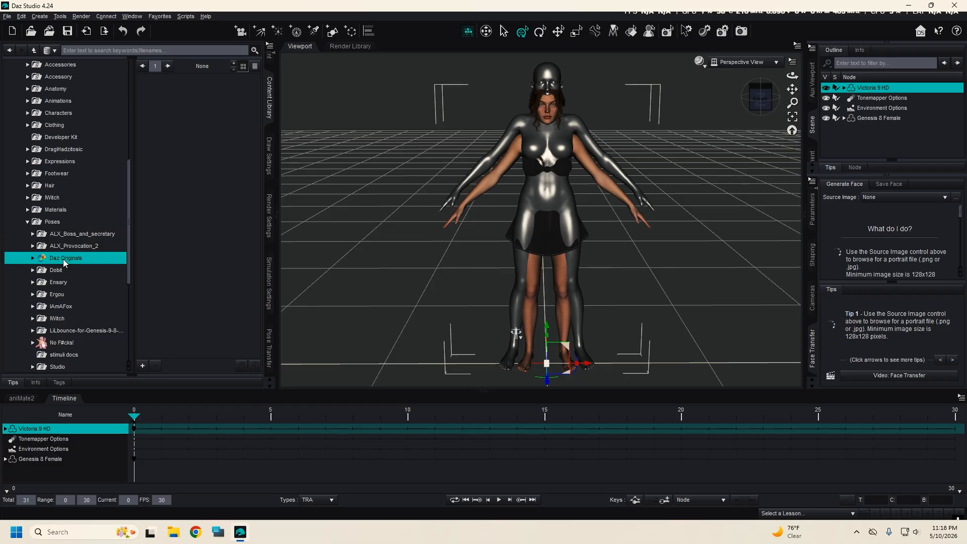
click(33, 257)
click(80, 282)
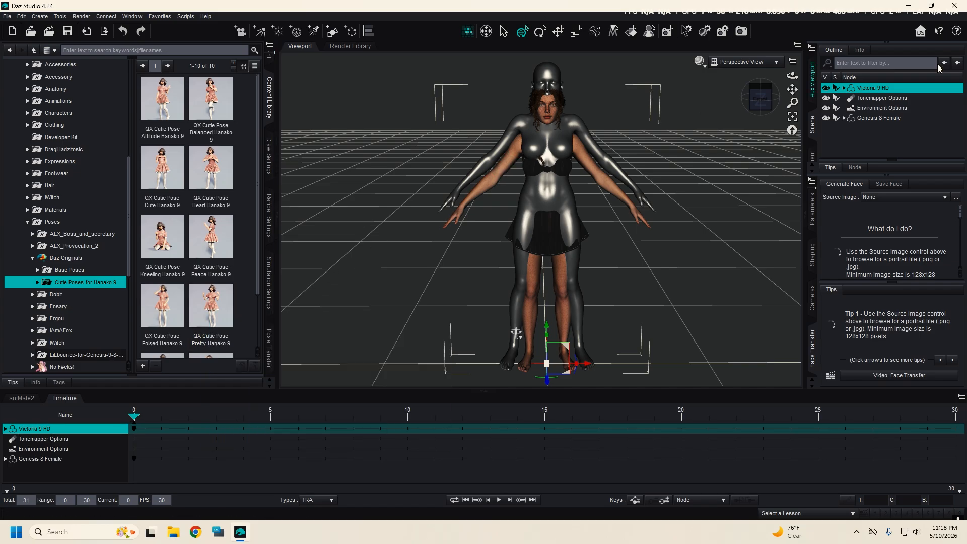
double_click(205, 308)
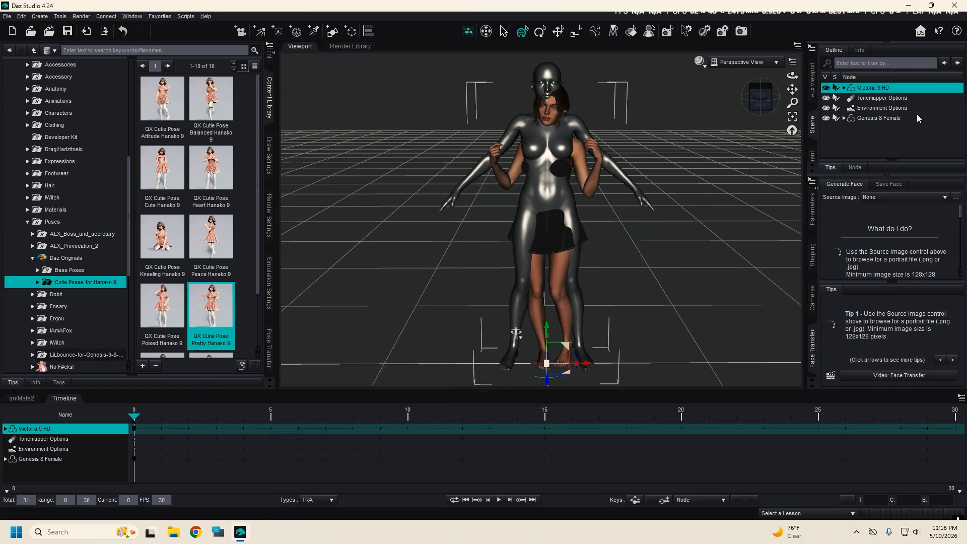
Step: Try applying the QX Cutie Pose Pretty Hanako 9 directly to Genesis 8 Female, and undo it
click(884, 118)
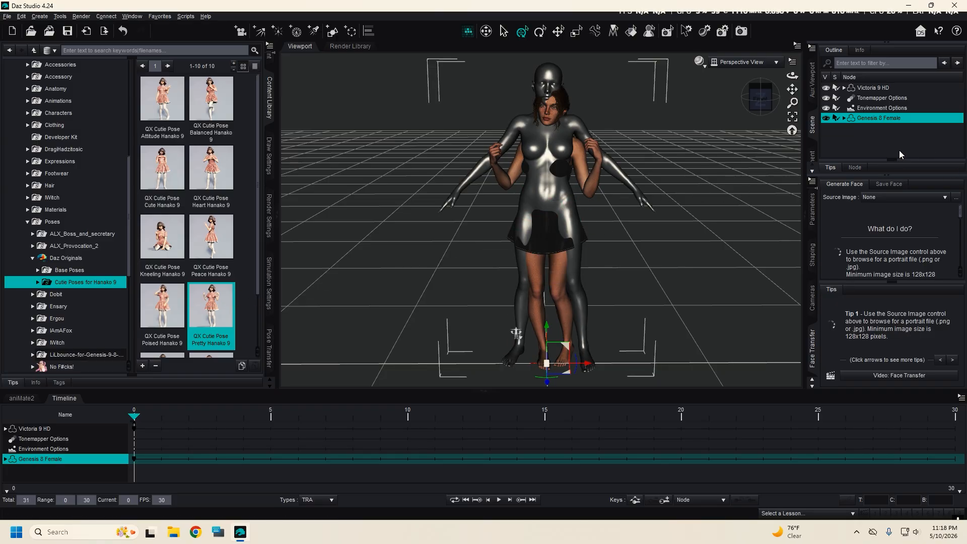
key(ctrl+z)
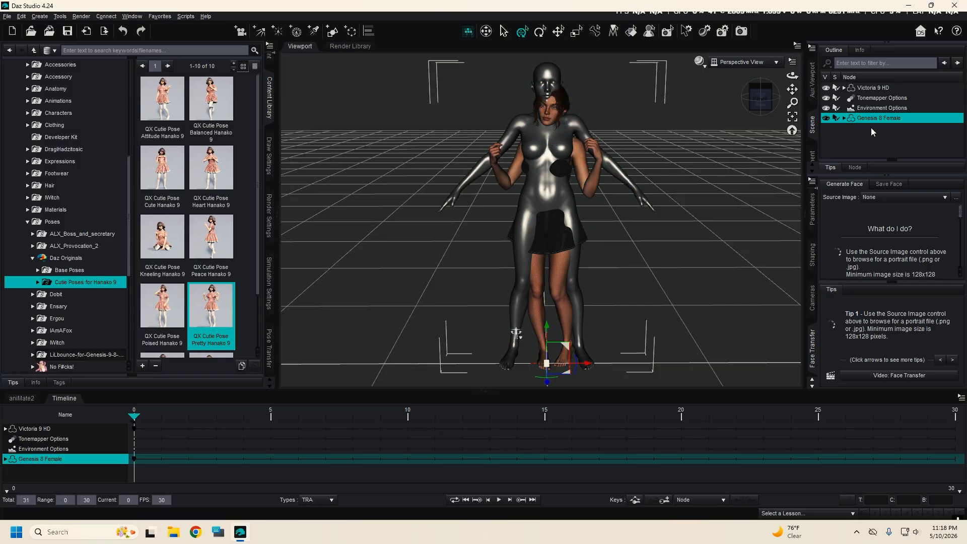
Step: Transfer the pose from Victoria 9 HD to Genesis 8 Female using Pose Transfer with the Reverse (Transfer to older Genesis) option enabled
ctrl+click(870, 89)
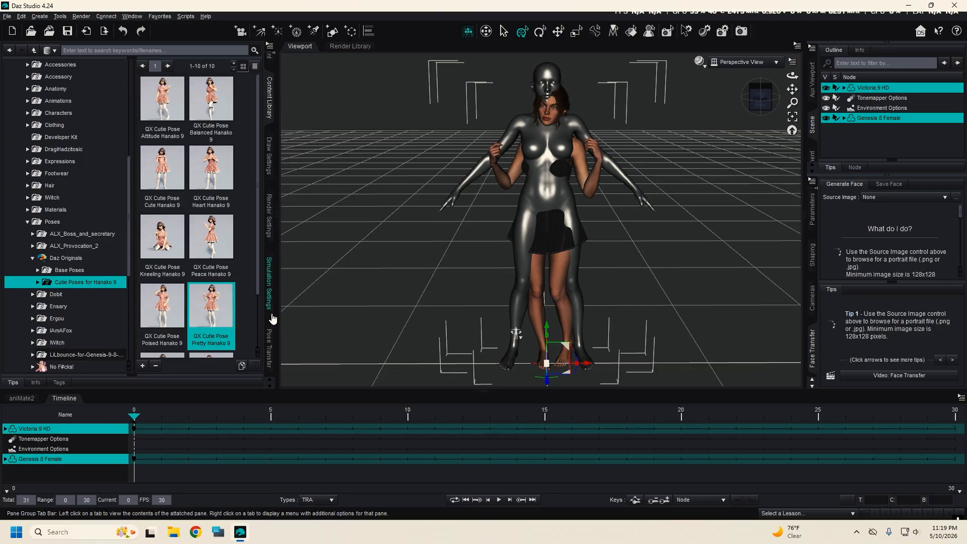
click(270, 353)
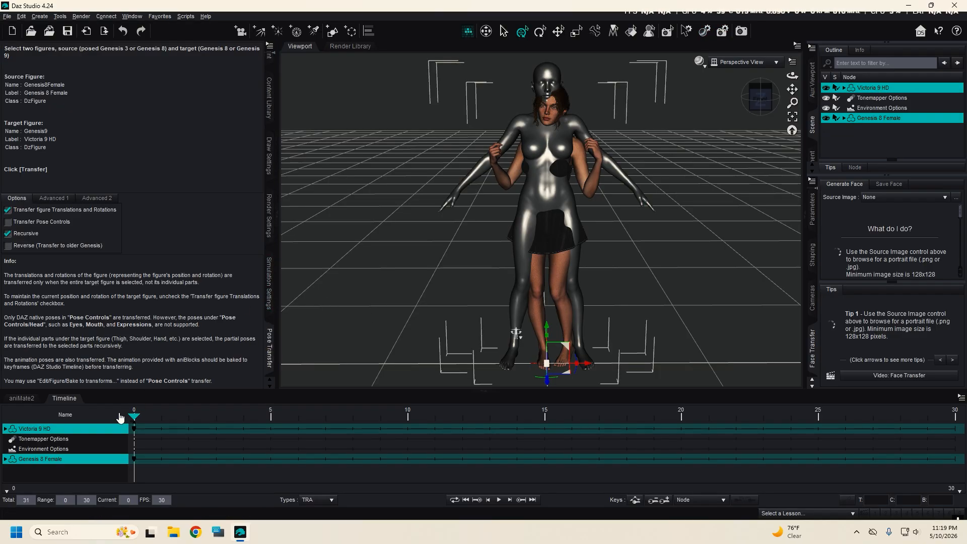
click(65, 398)
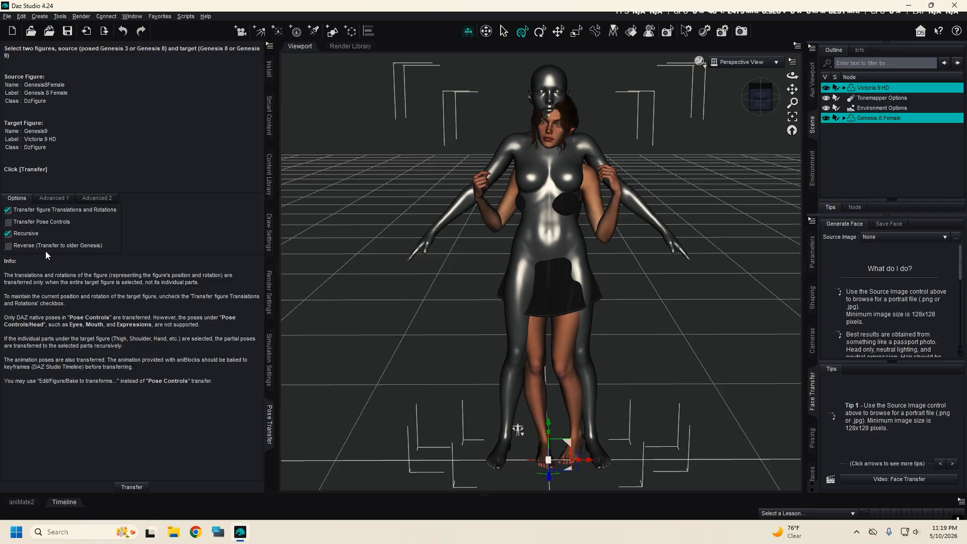
click(8, 246)
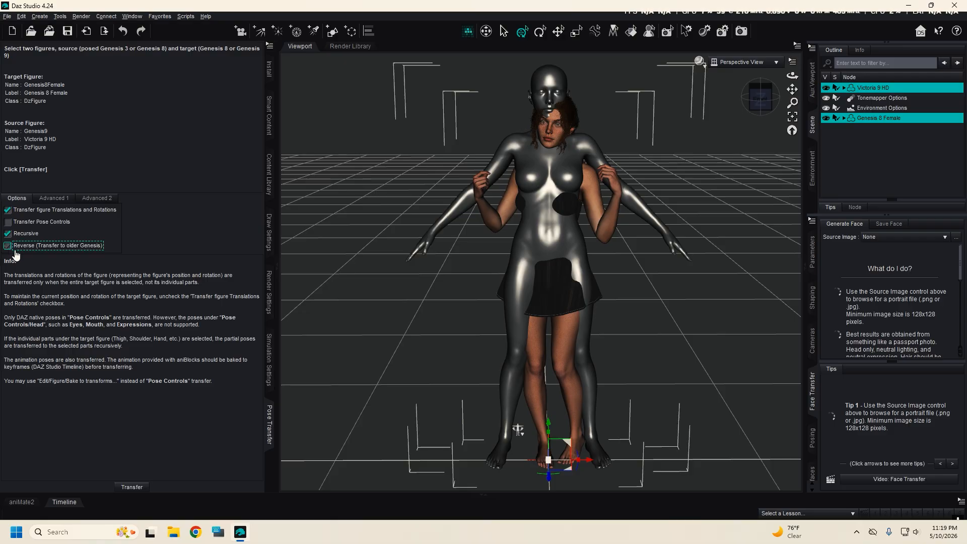
click(132, 487)
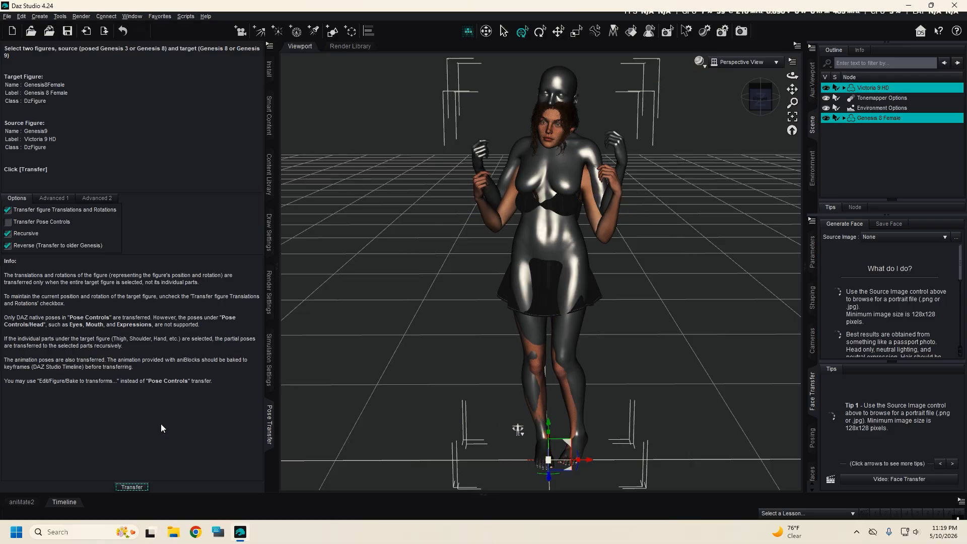